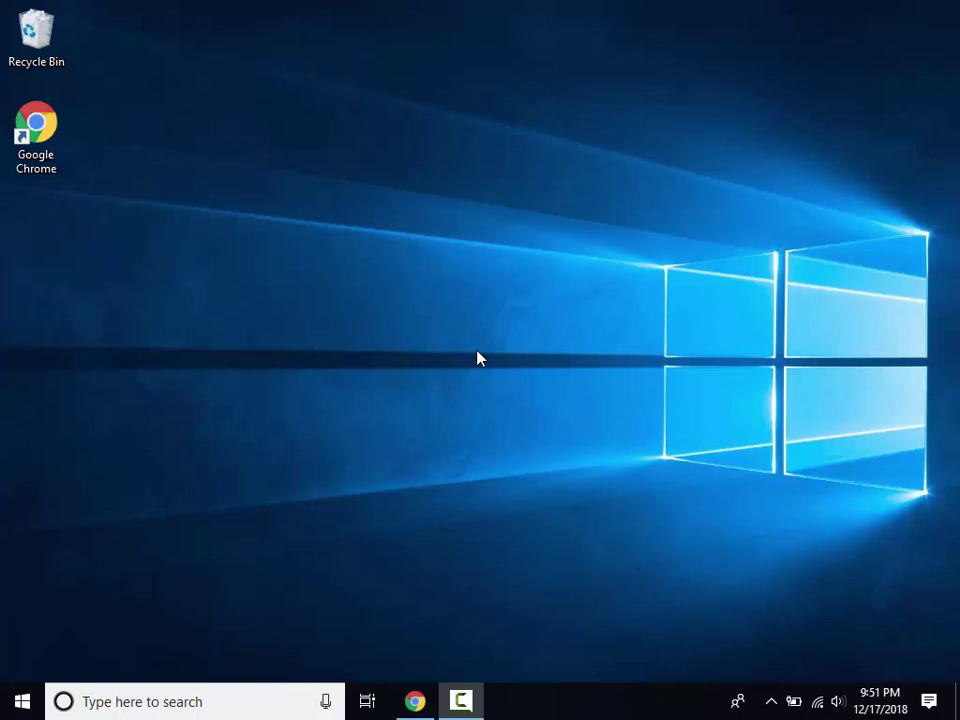
Download jre-8u192-windows-x64.exe from the powerbilayeredmap.com Downloads page in Chrome.
click(415, 701)
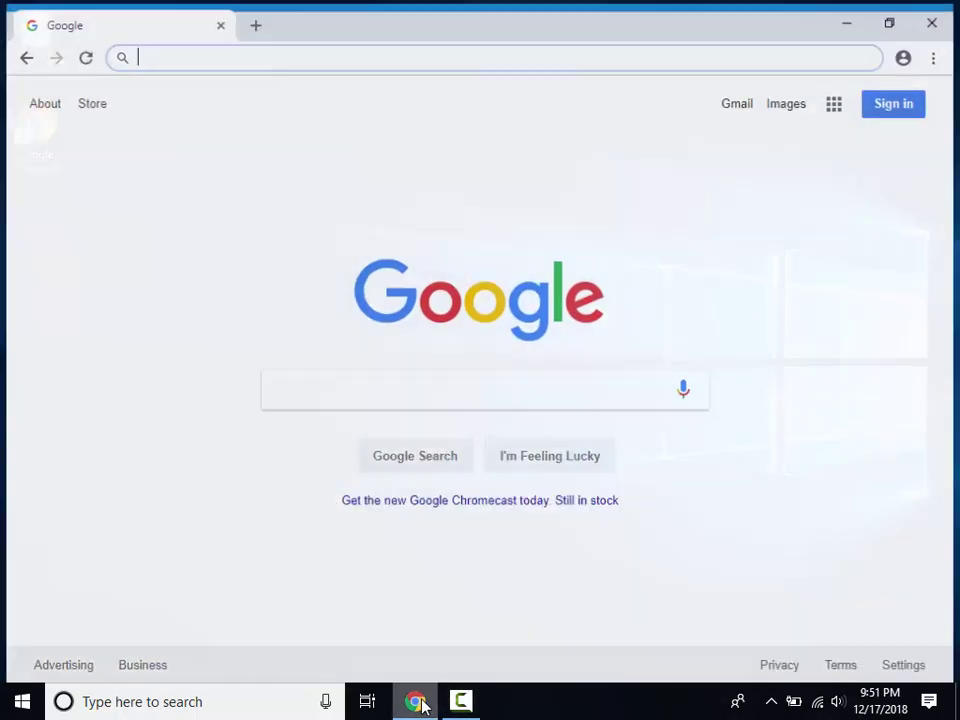
text(powerbil)
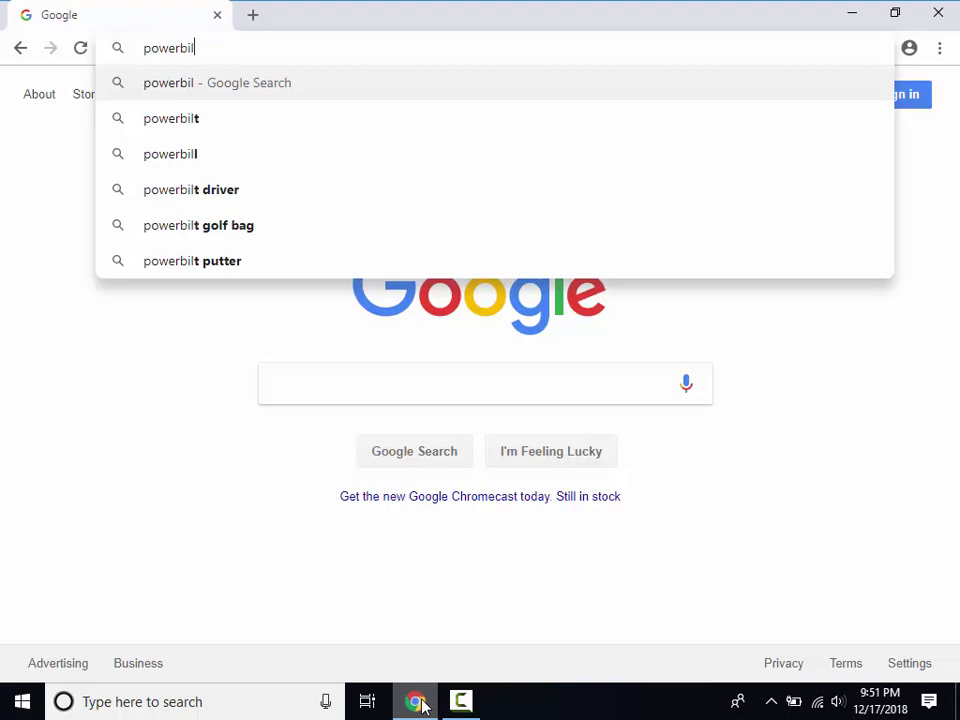
text(ayeredmap.com)
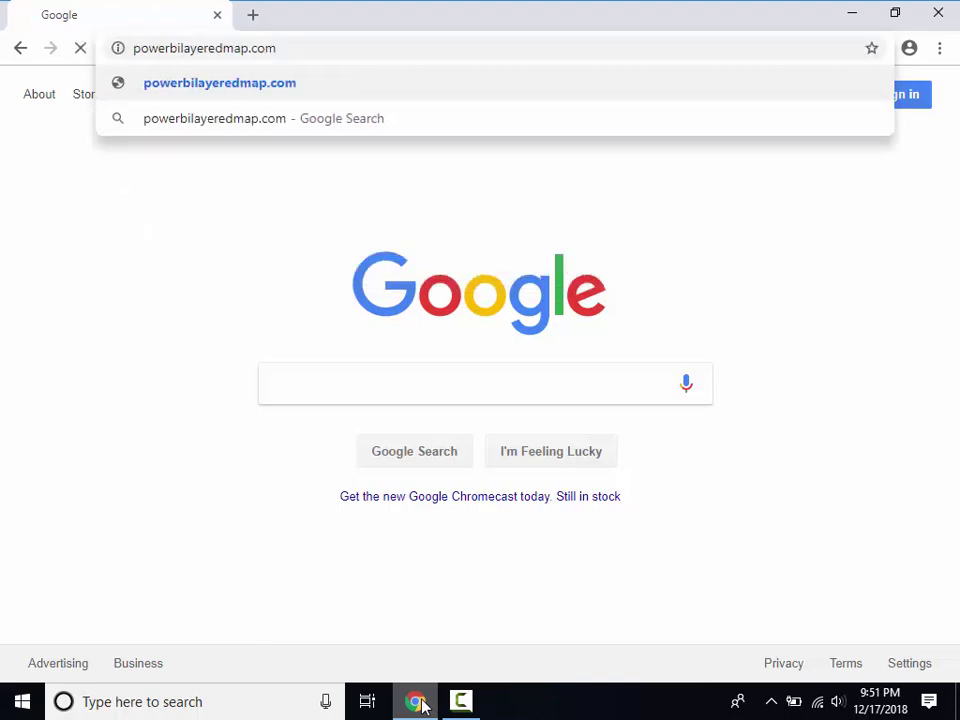
key(Return)
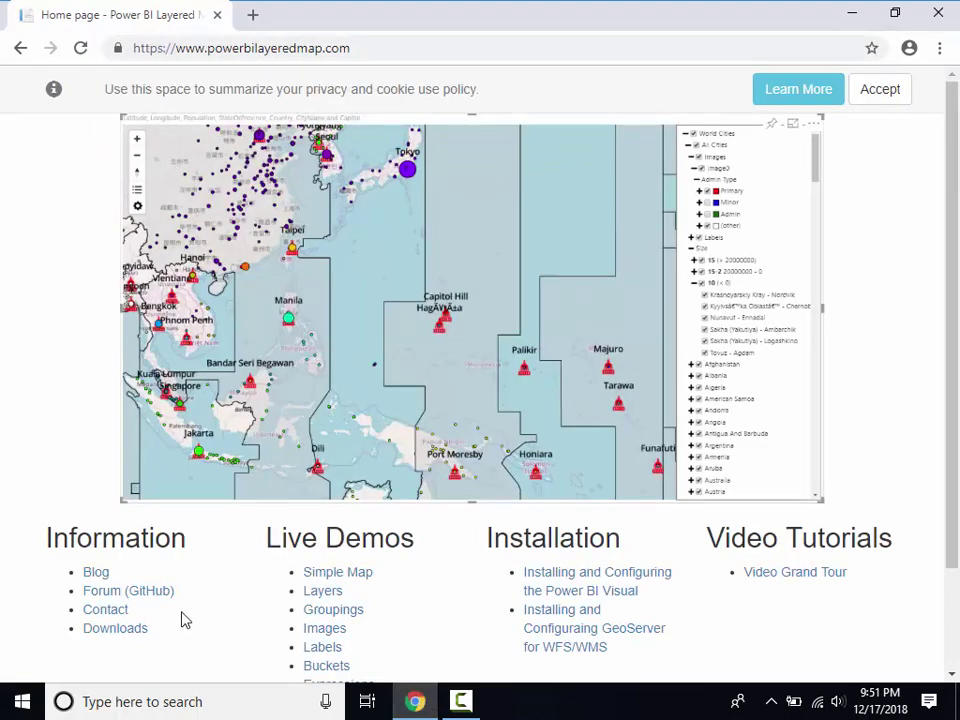
click(113, 629)
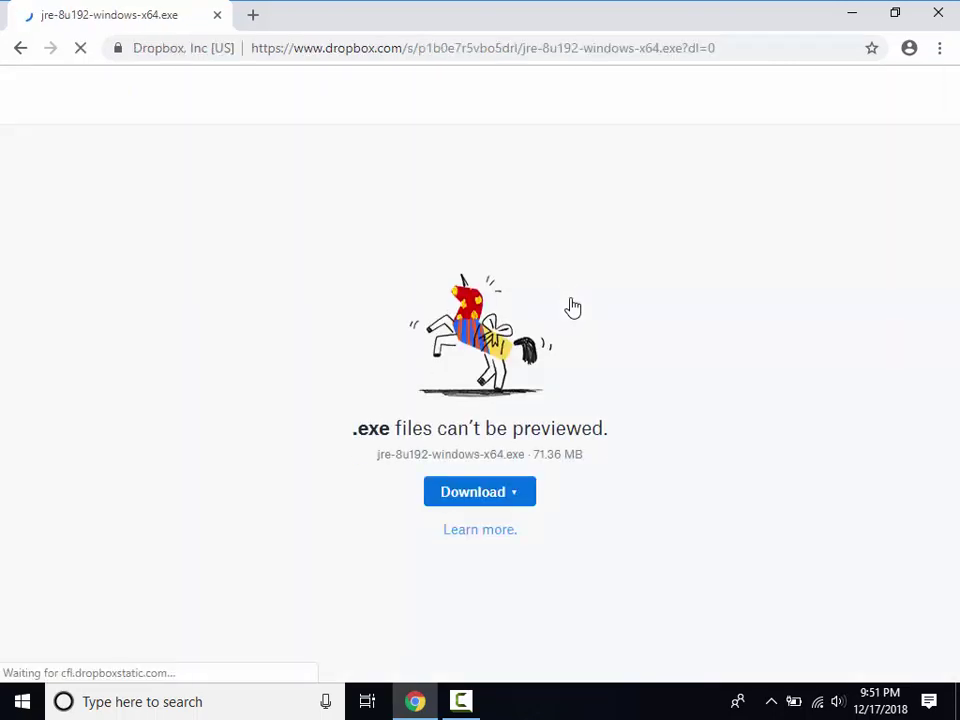
click(478, 470)
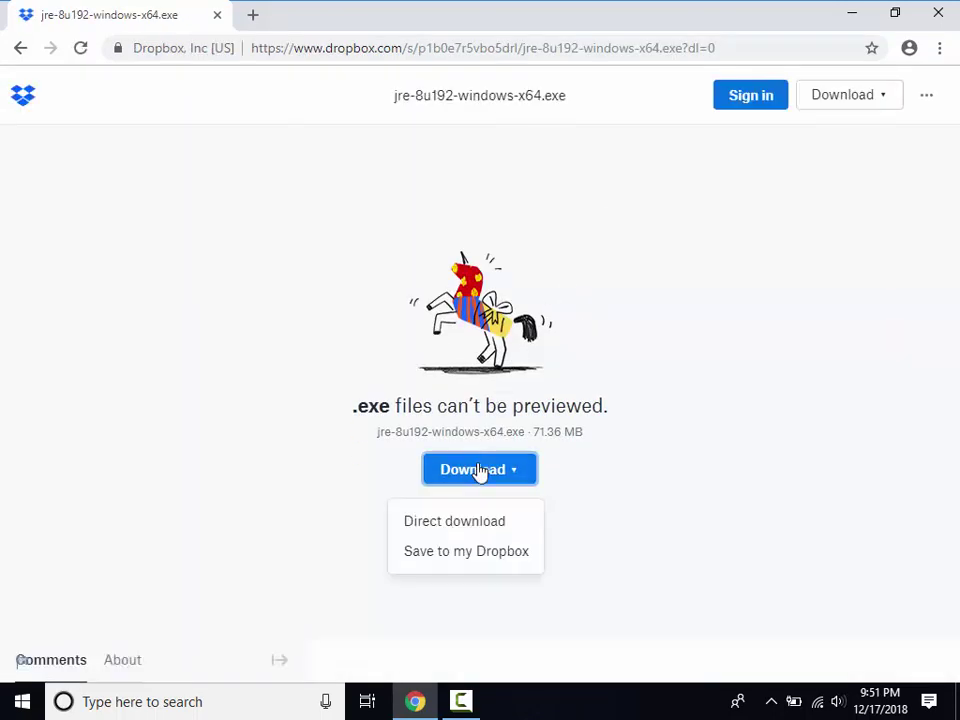
click(474, 522)
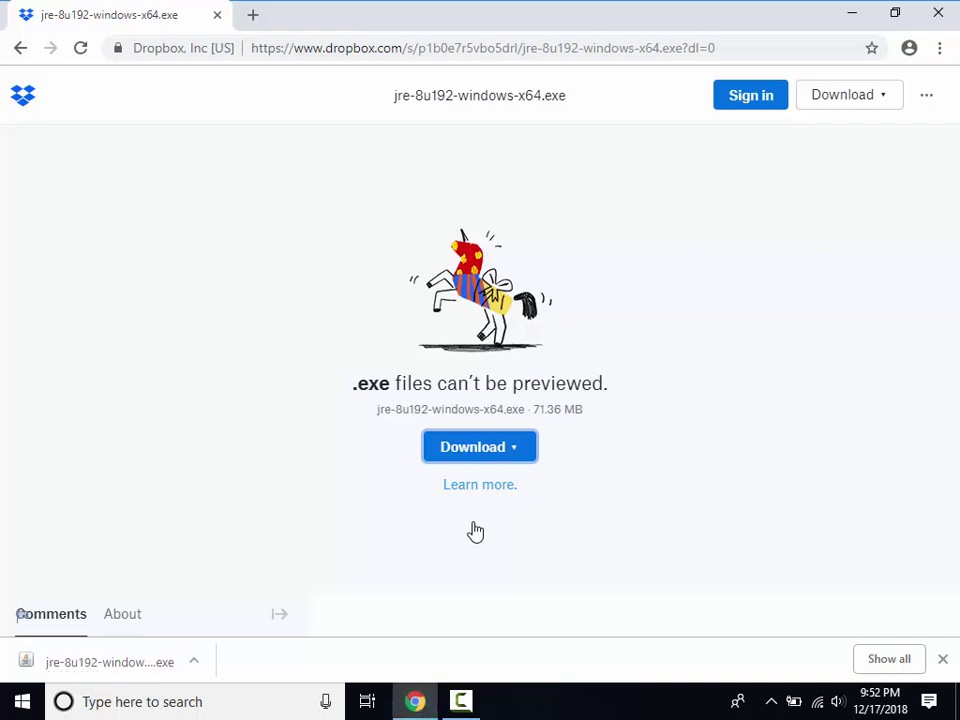
Run the jre-8u192 installer and install Java, acknowledging the license notice.
click(146, 663)
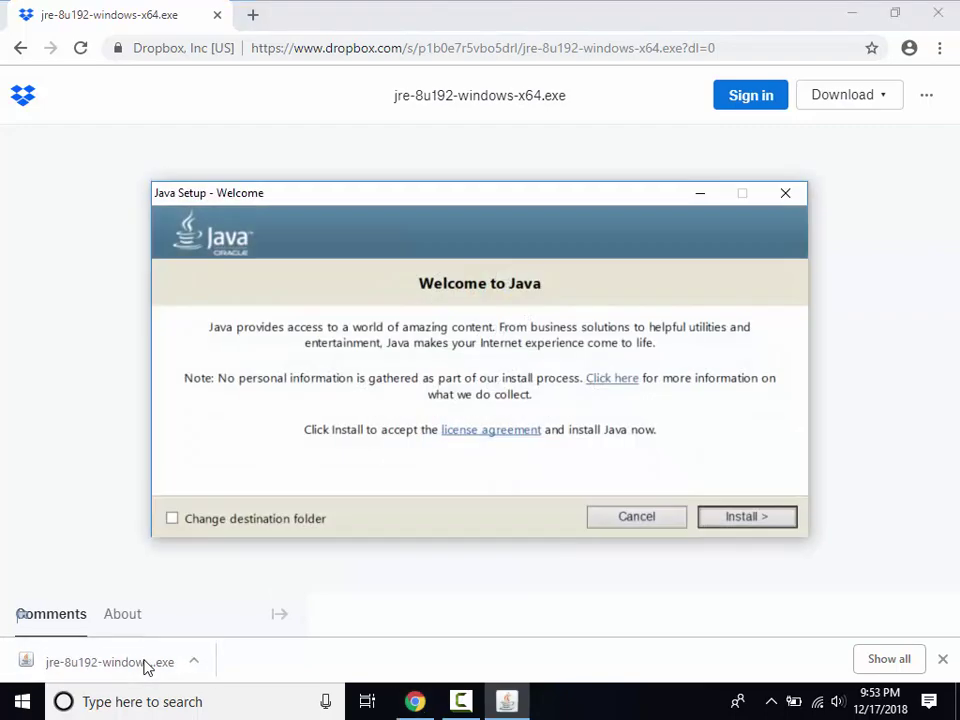
click(735, 516)
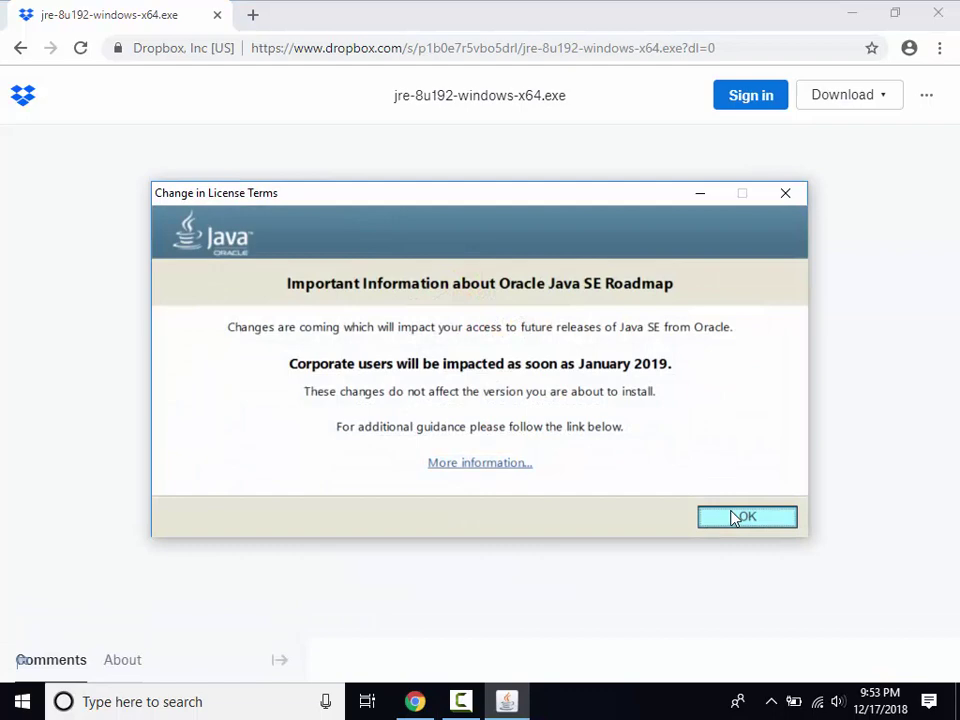
click(735, 516)
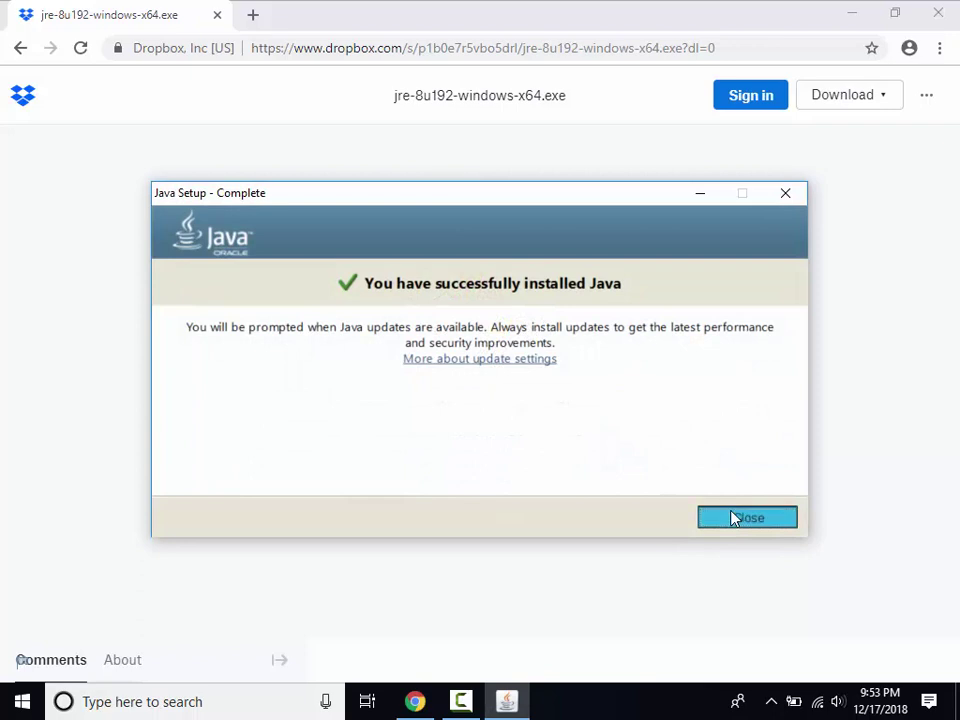
click(747, 516)
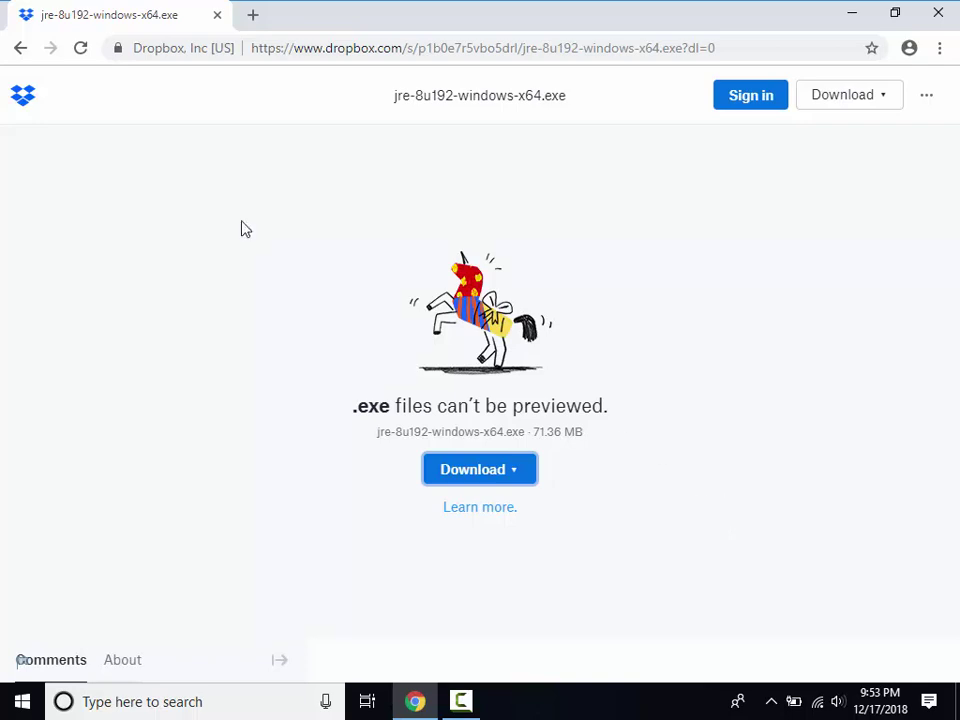
Download apache-tomcat-9.0.13.exe from the Downloads page and launch its installer.
click(15, 58)
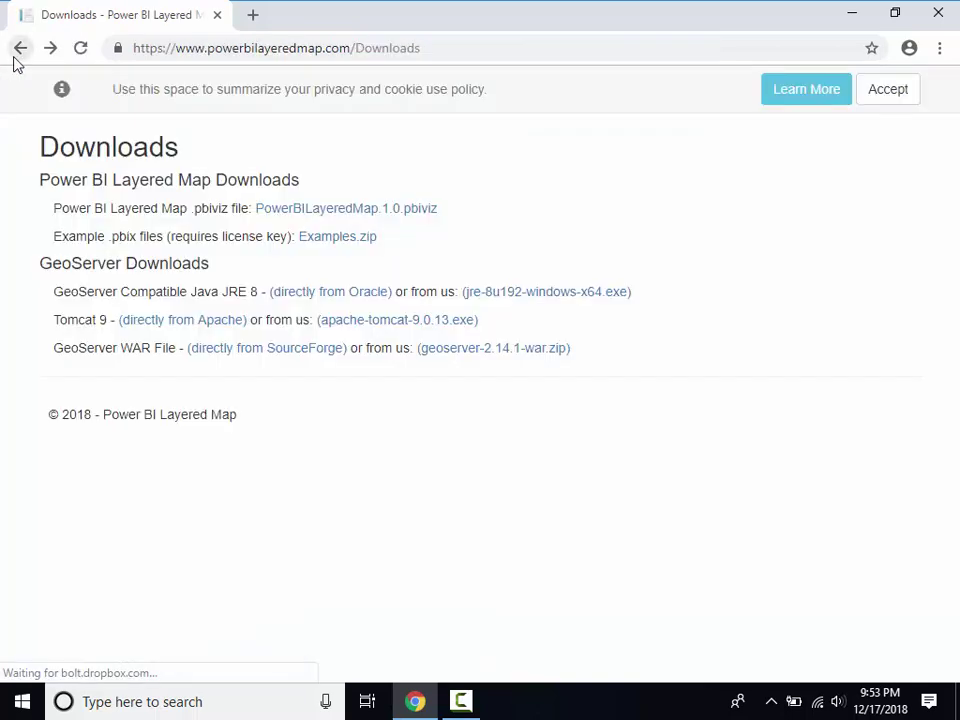
click(397, 321)
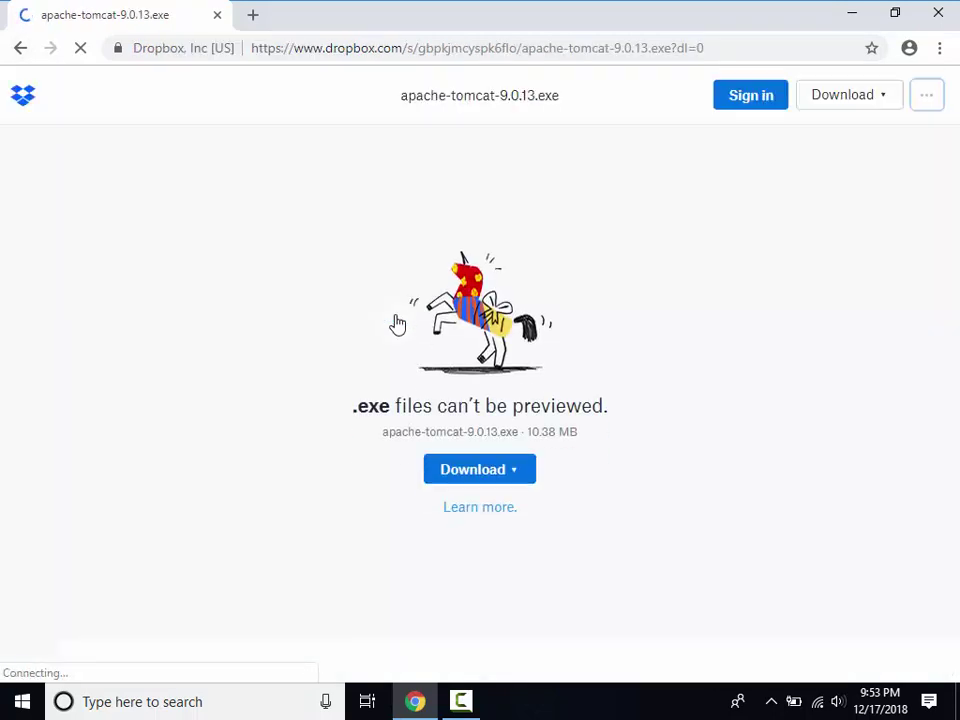
click(497, 477)
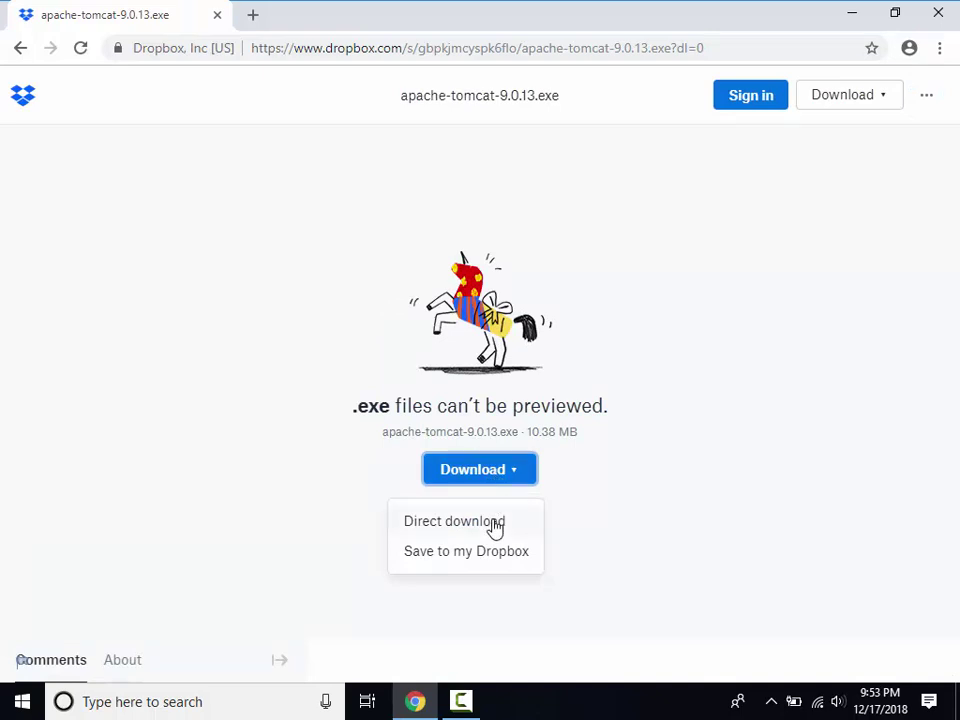
click(495, 527)
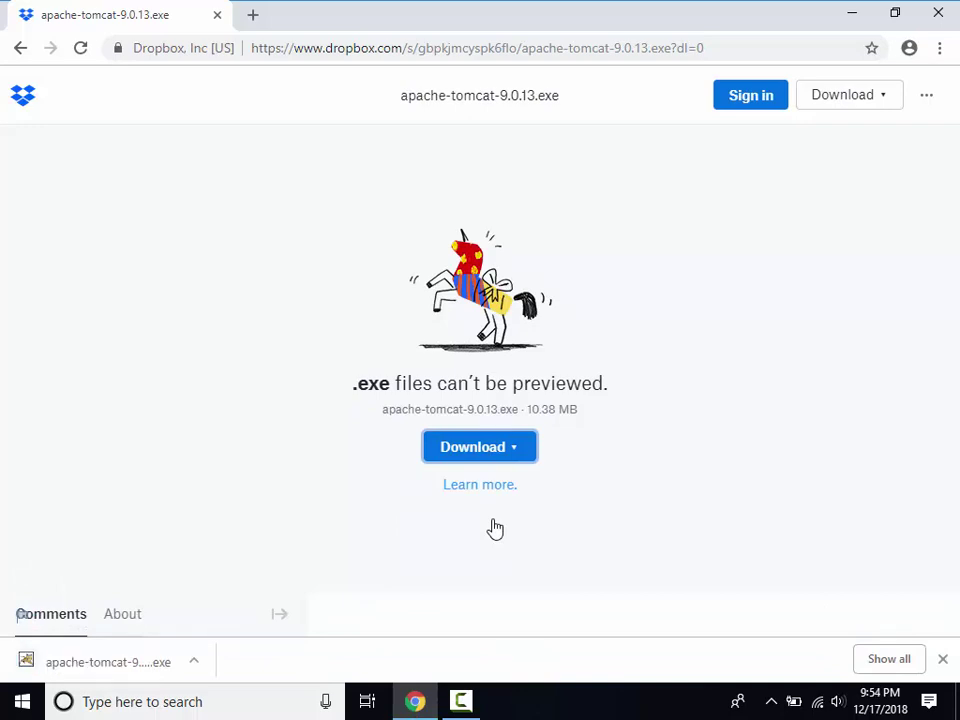
click(135, 664)
Accept the license, keep default components and ports, and set the administrator user name and password.
click(575, 503)
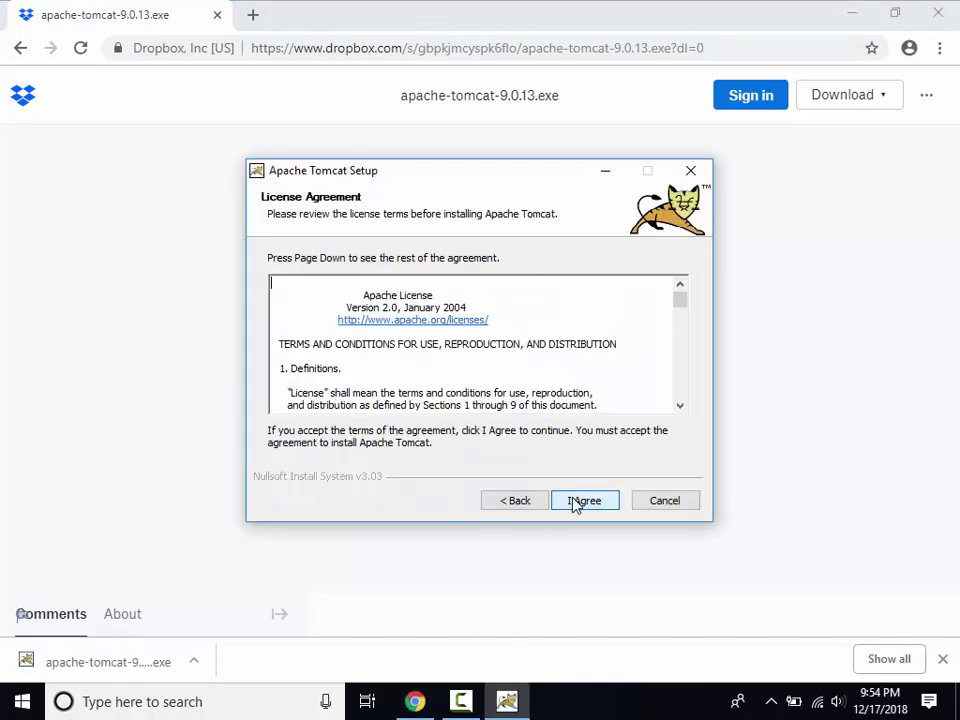
click(575, 503)
click(575, 503)
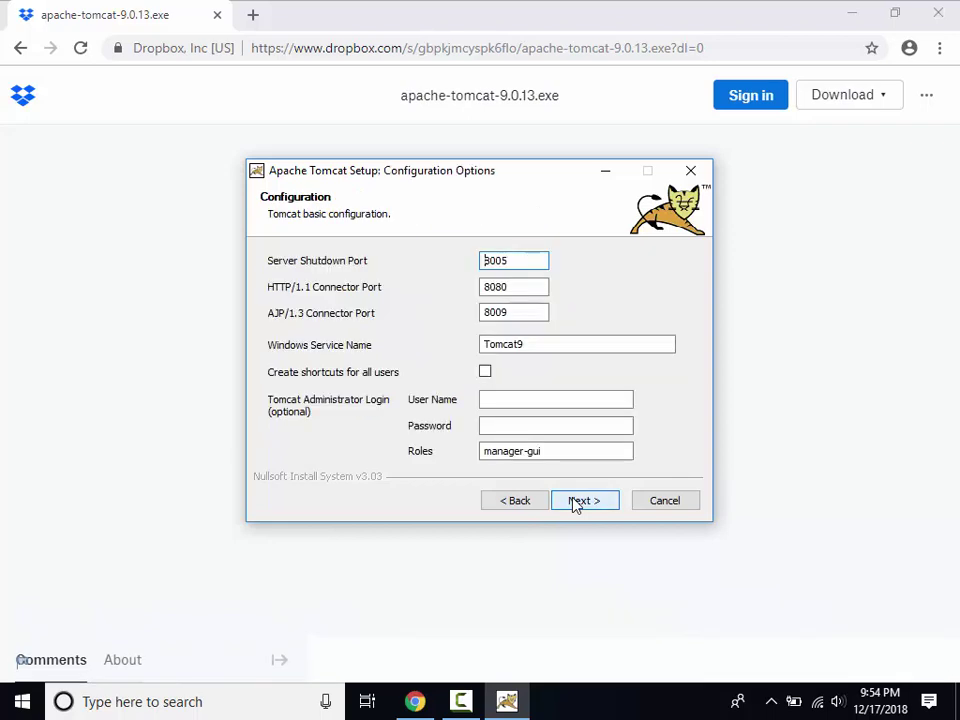
click(557, 402)
text(tomcat)
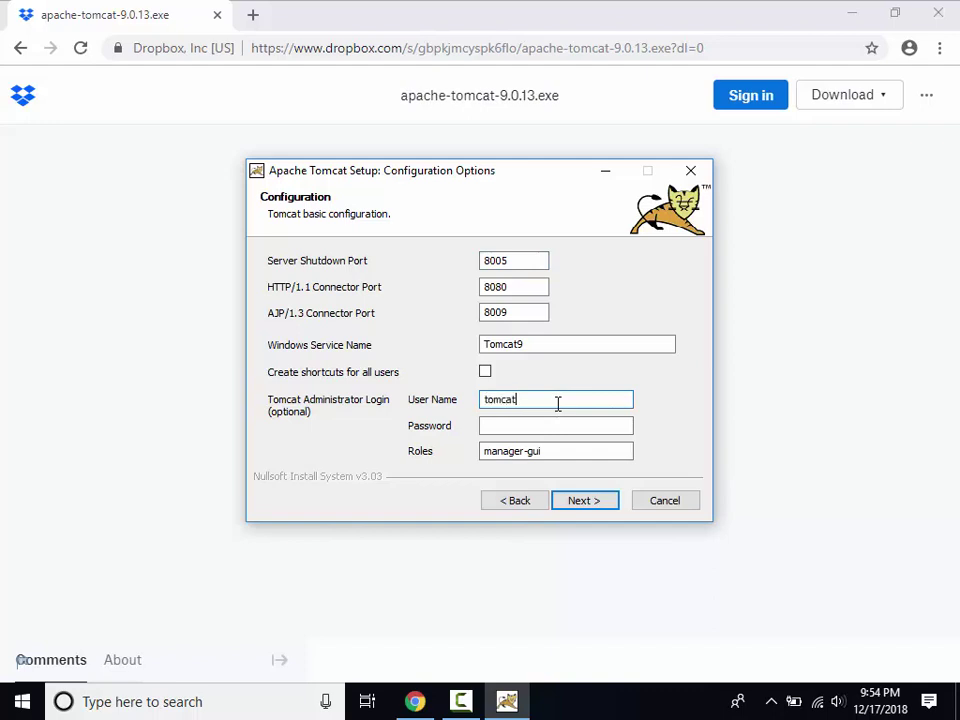
key(Tab)
text(tomcat)
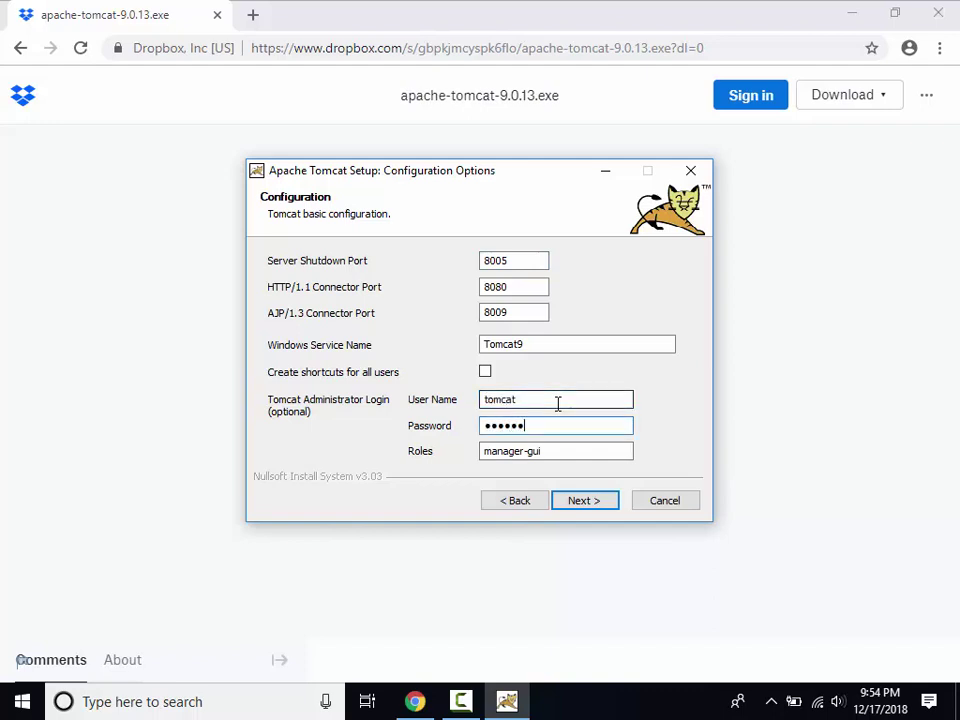
click(606, 506)
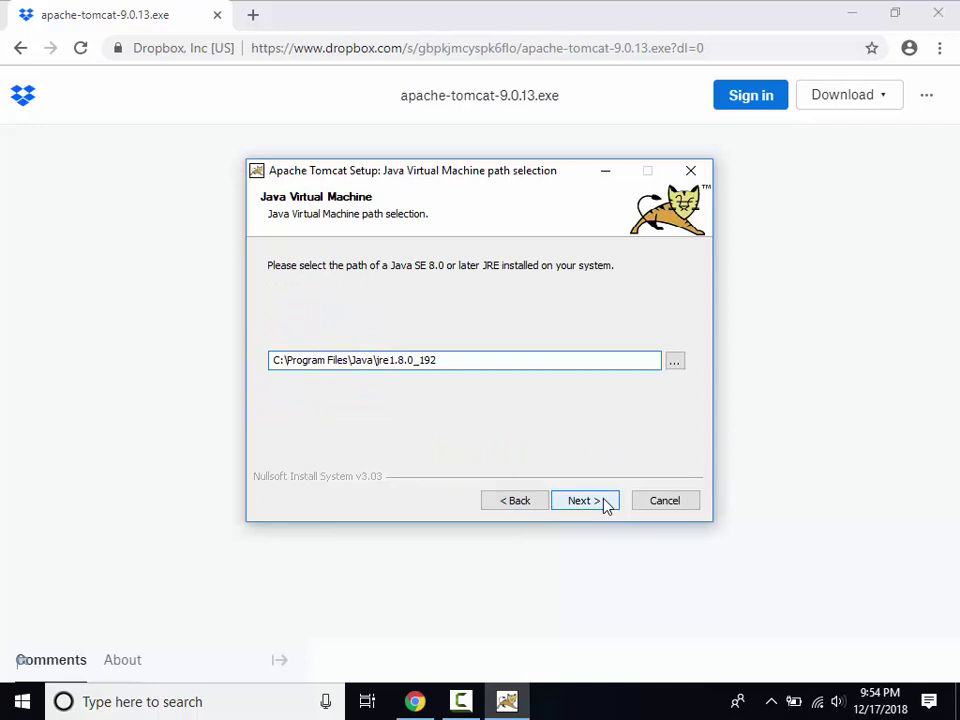
Confirm the Java 8 JRE path and install Tomcat into the default folder.
click(606, 502)
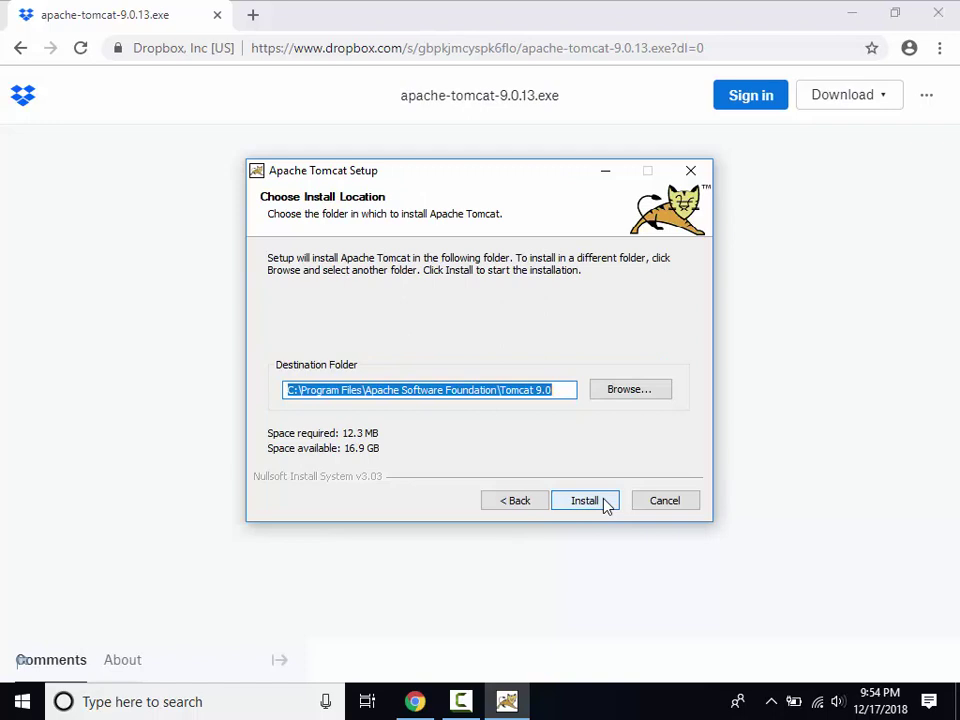
click(586, 501)
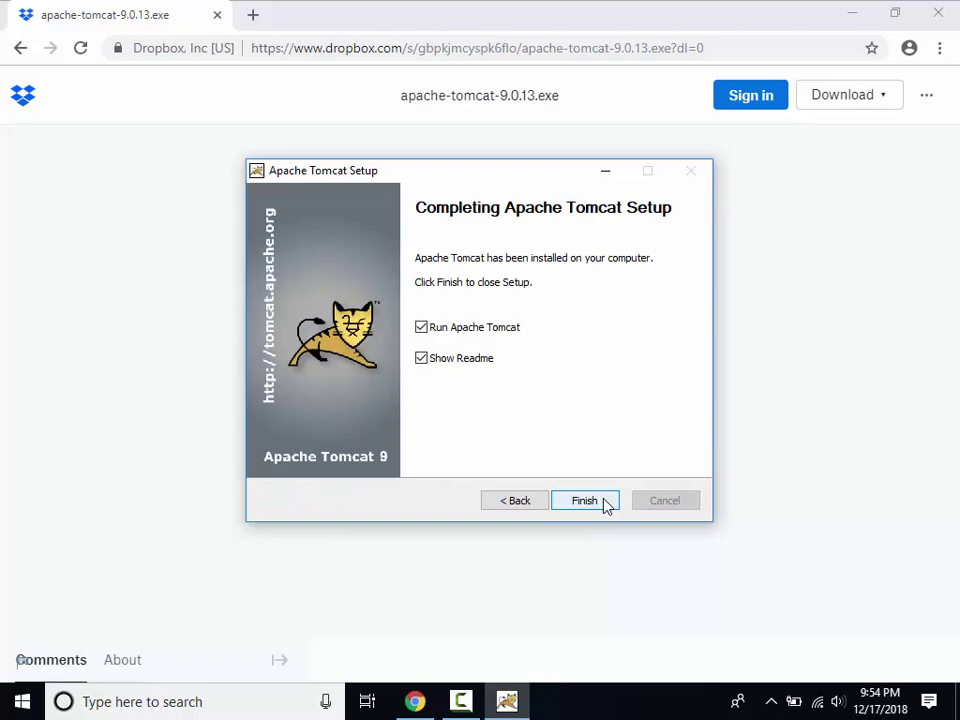
click(585, 500)
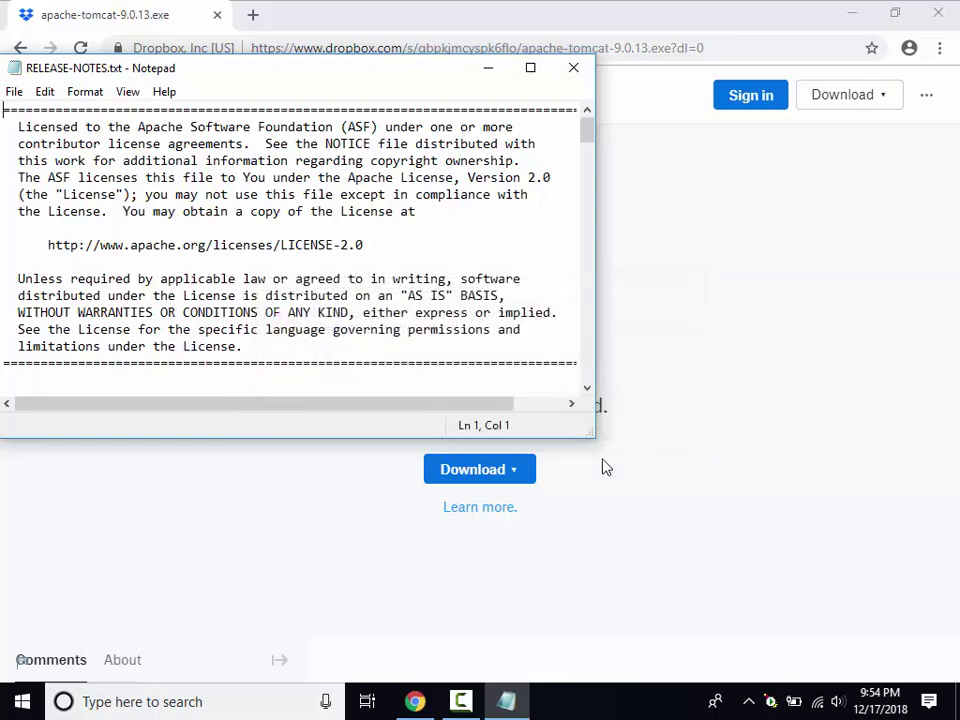
Launch PowerShell as administrator and paste the notepad command for manager\WEB-INF\web.xml.
click(573, 67)
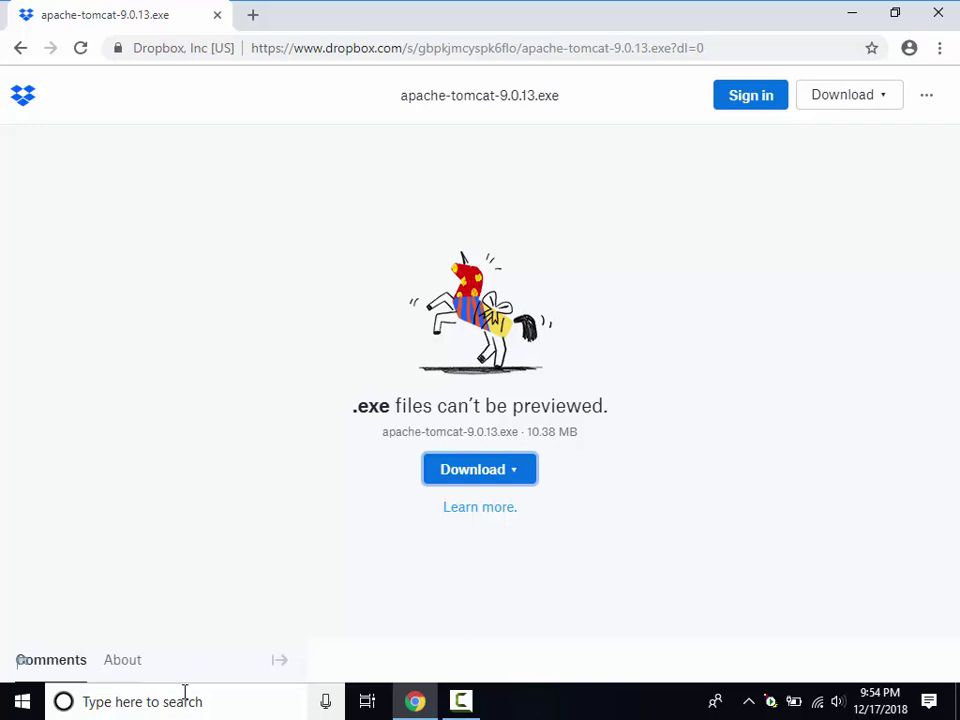
click(184, 692)
text(power)
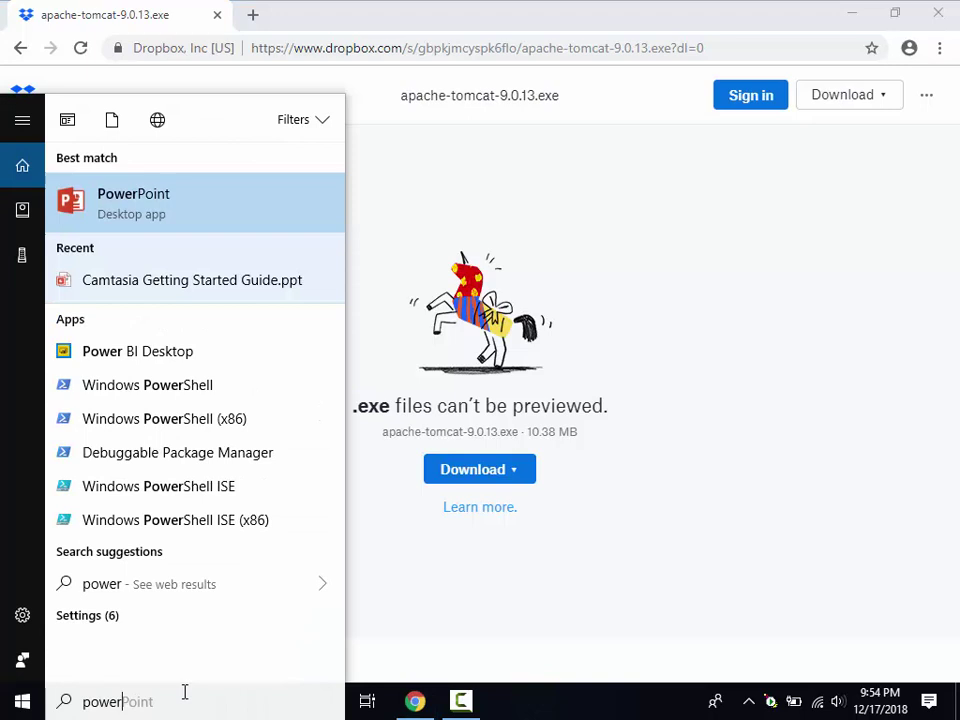
text(shell)
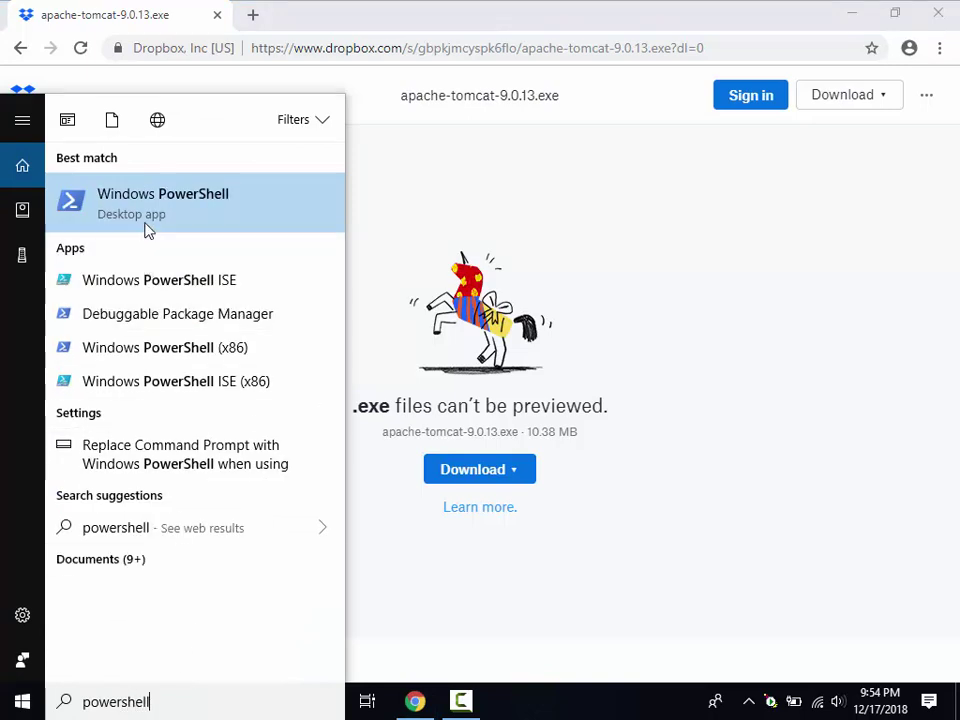
right_click(152, 210)
click(165, 226)
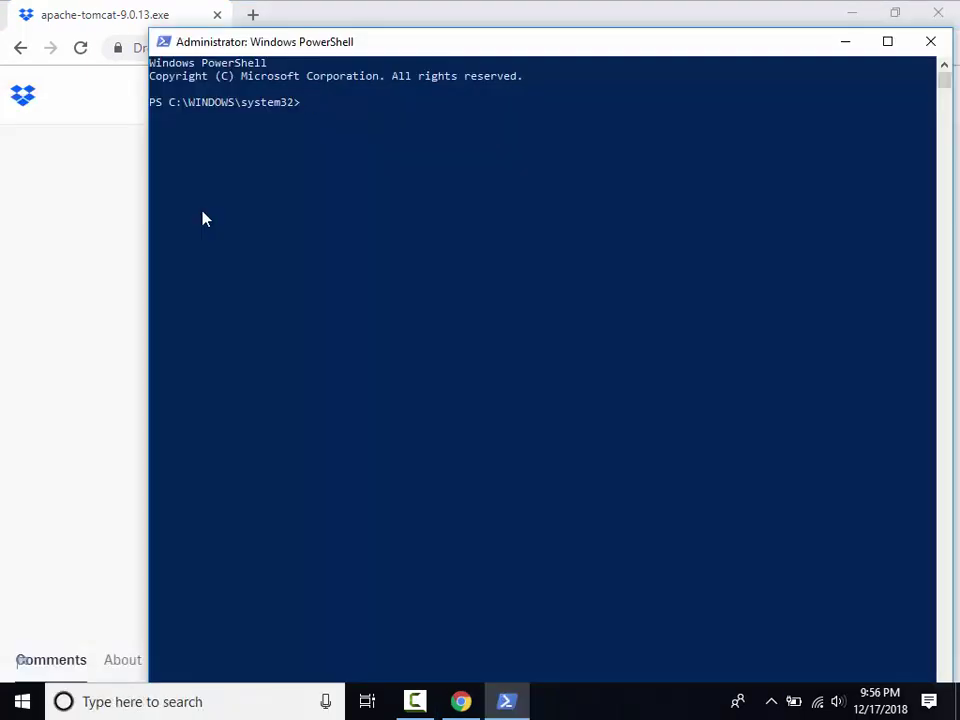
right_click(455, 105)
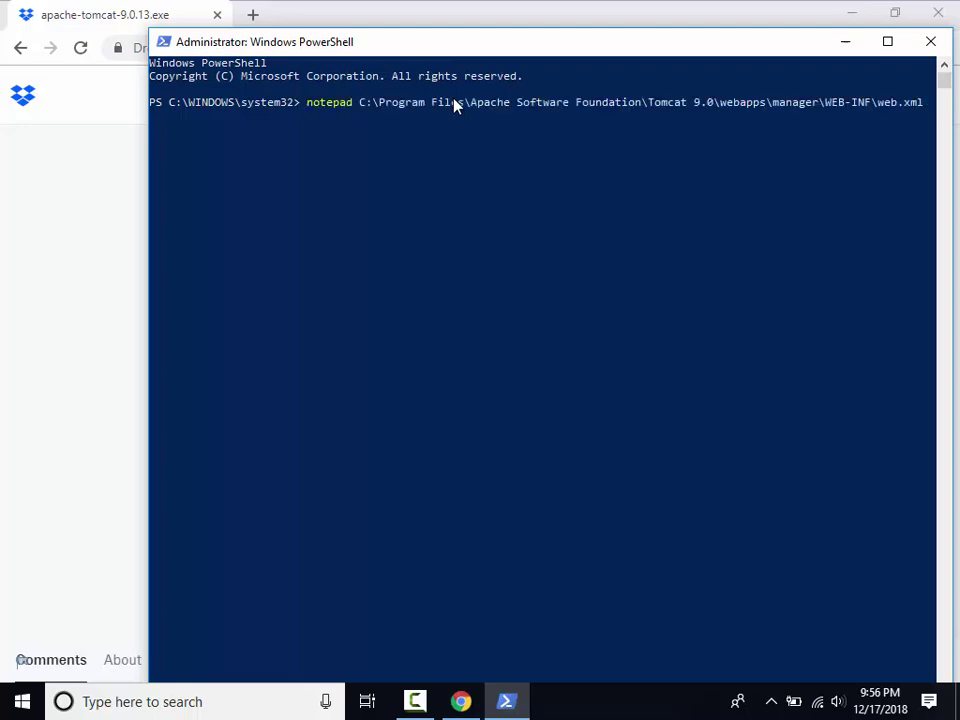
Open manager web.xml and raise max-file-size and max-request-size to 524288000.
key(Return)
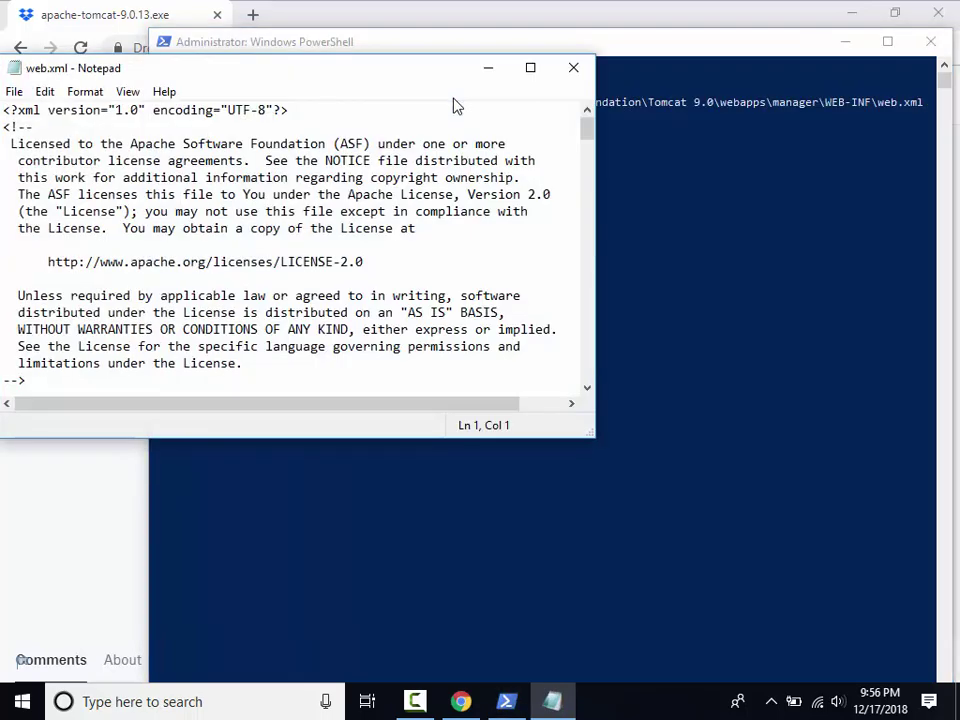
key(ctrl+f)
text(max-)
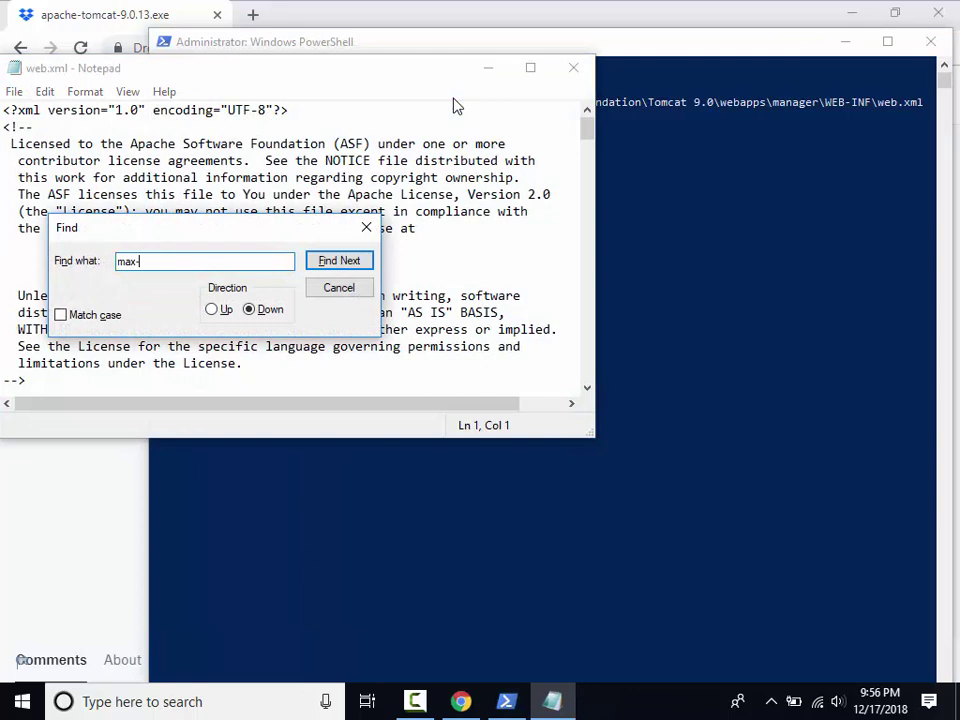
text(file)
key(Return)
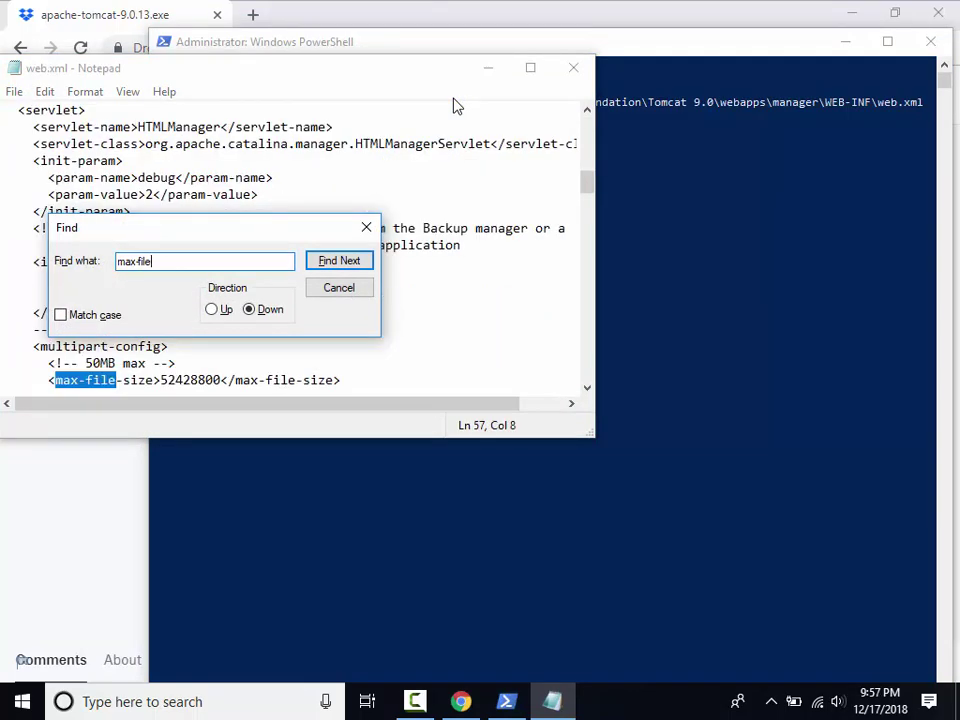
key(Escape)
key(Right)
key(Right)
key(Right)
key(Right)
key(Right)
key(Right)
key(Right)
key(Right)
key(Right)
key(Right)
key(Right)
key(Right)
key(Right)
key(Right)
key(Right)
key(Right)
key(Right)
key(Right)
key(Right)
key(Right)
key(Right)
key(Right)
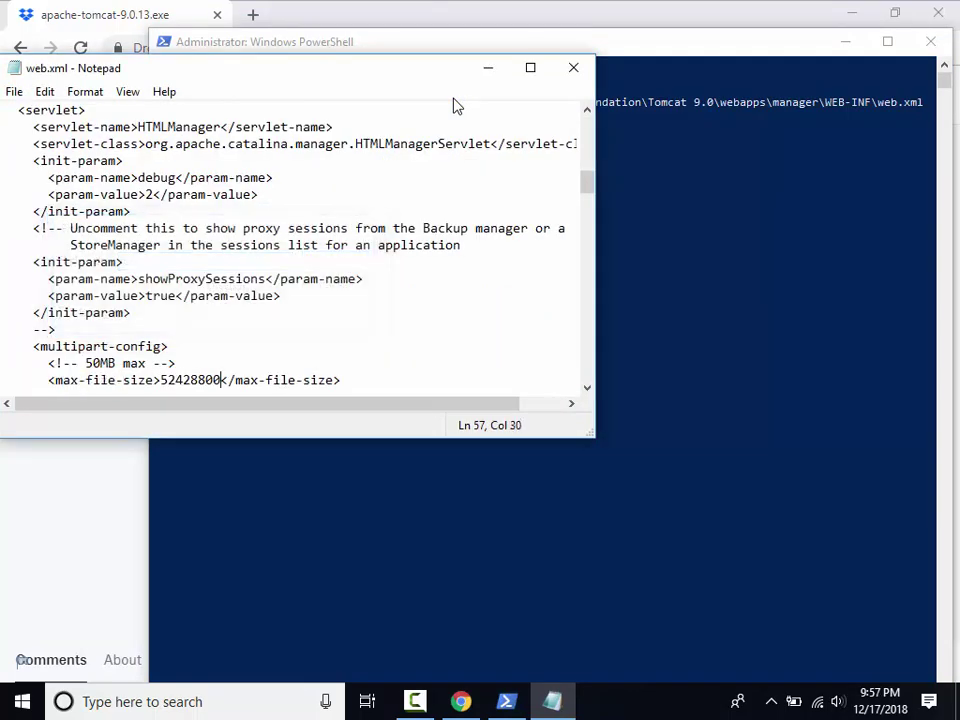
text(0)
key(Down)
key(Right)
key(Right)
text(0)
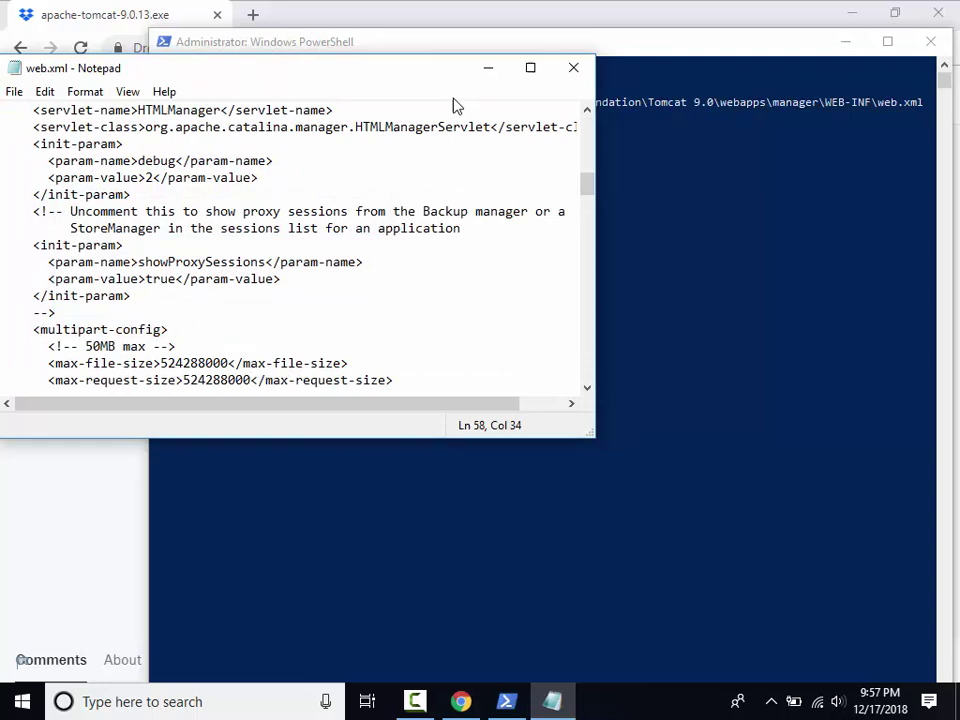
Save the manager web.xml and close Notepad.
click(14, 91)
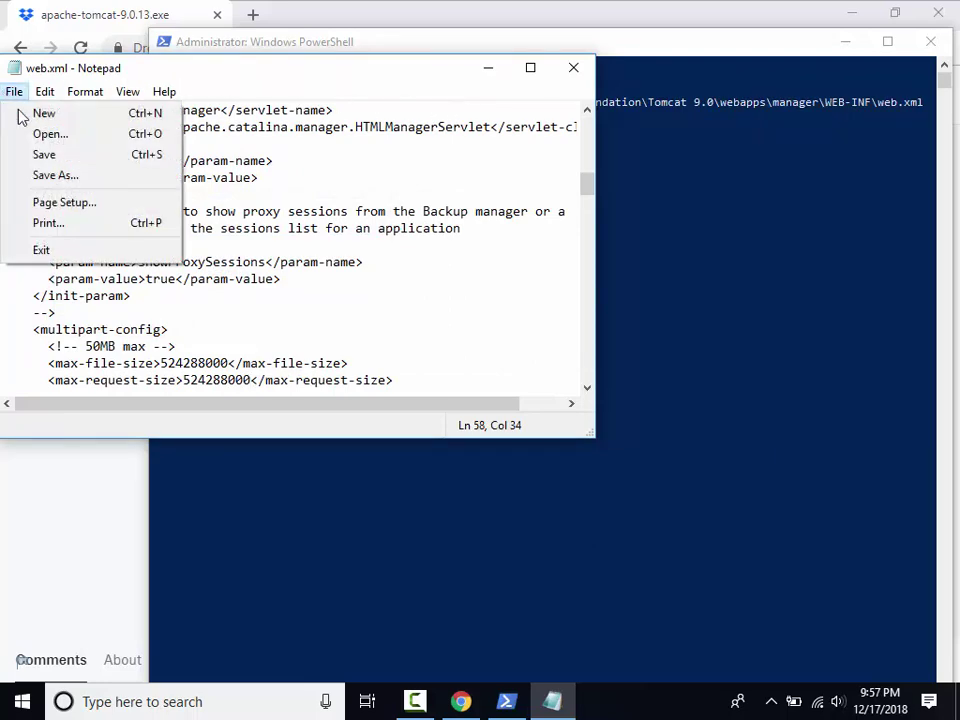
click(70, 155)
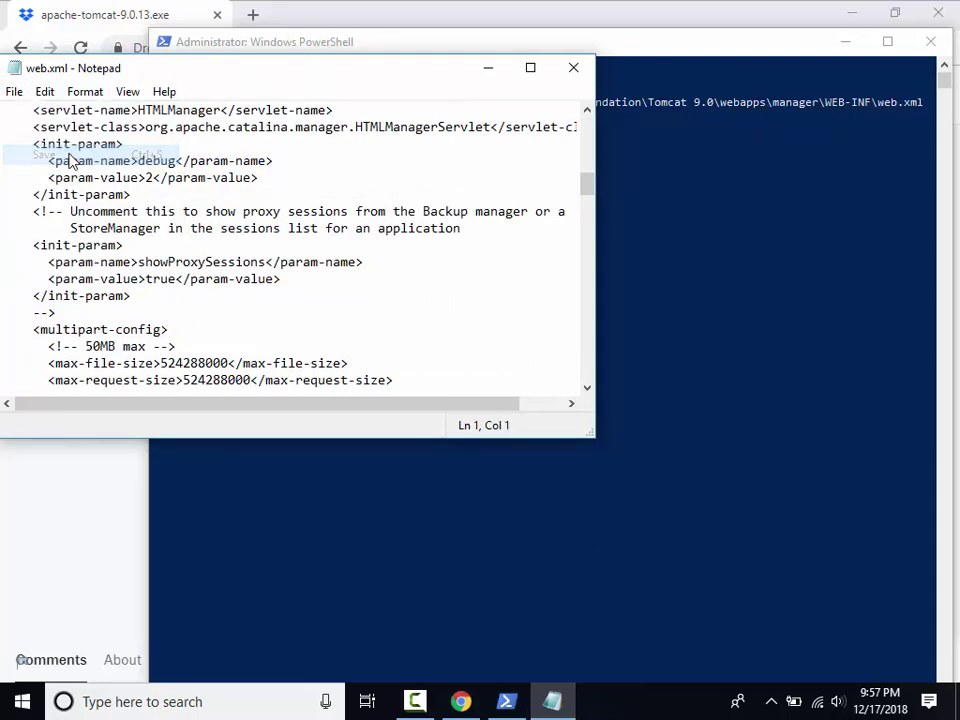
click(574, 68)
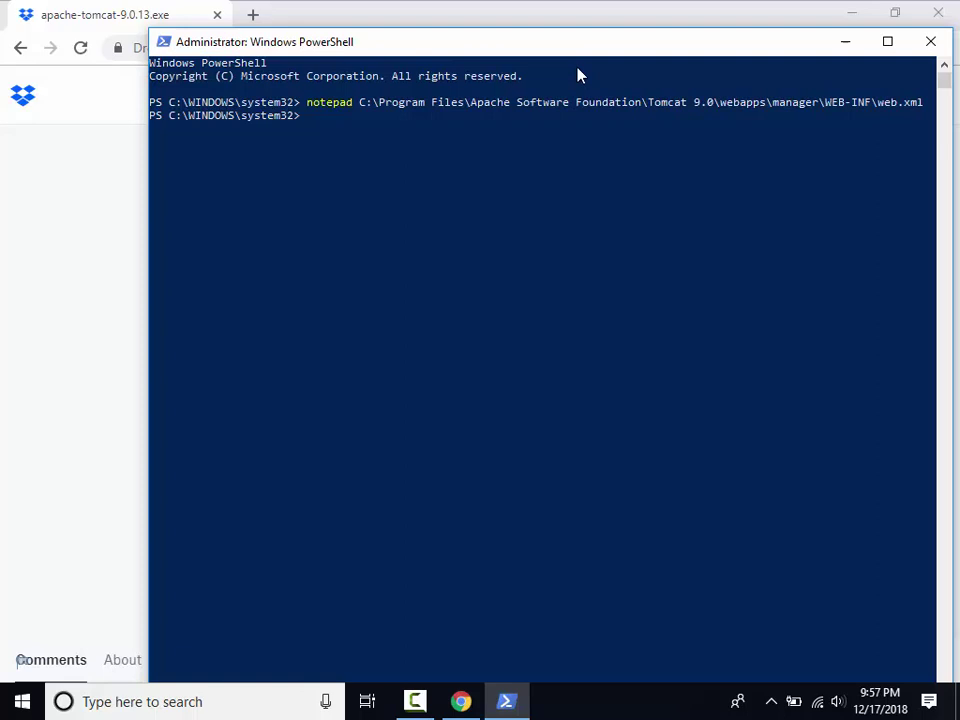
Open conf\web.xml and paste the CorsFilter filter block above the first <filter element.
right_click(542, 135)
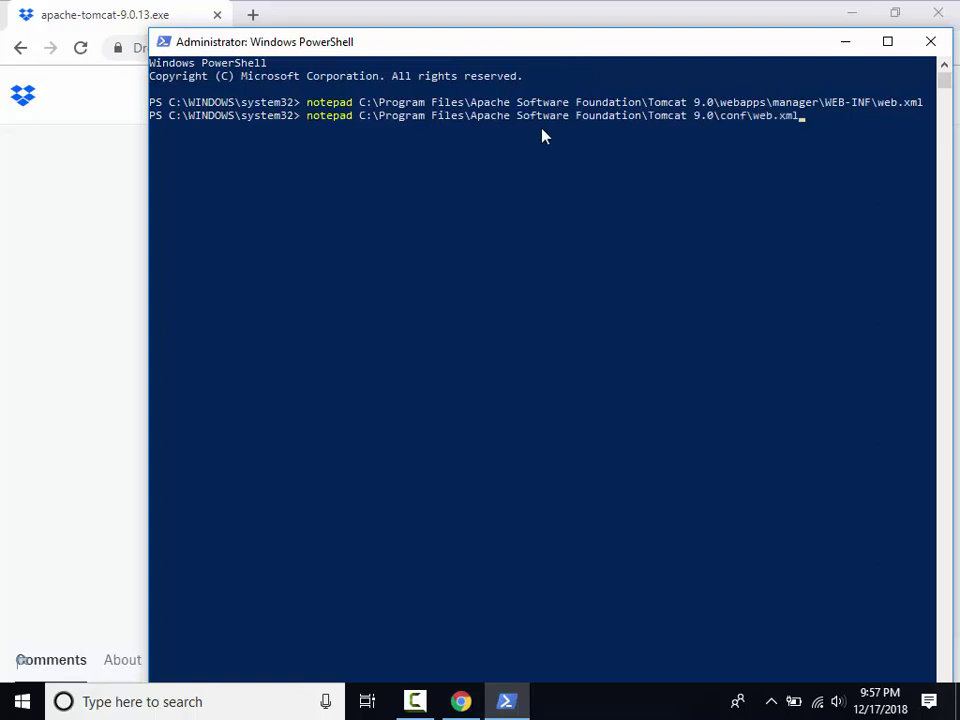
key(Return)
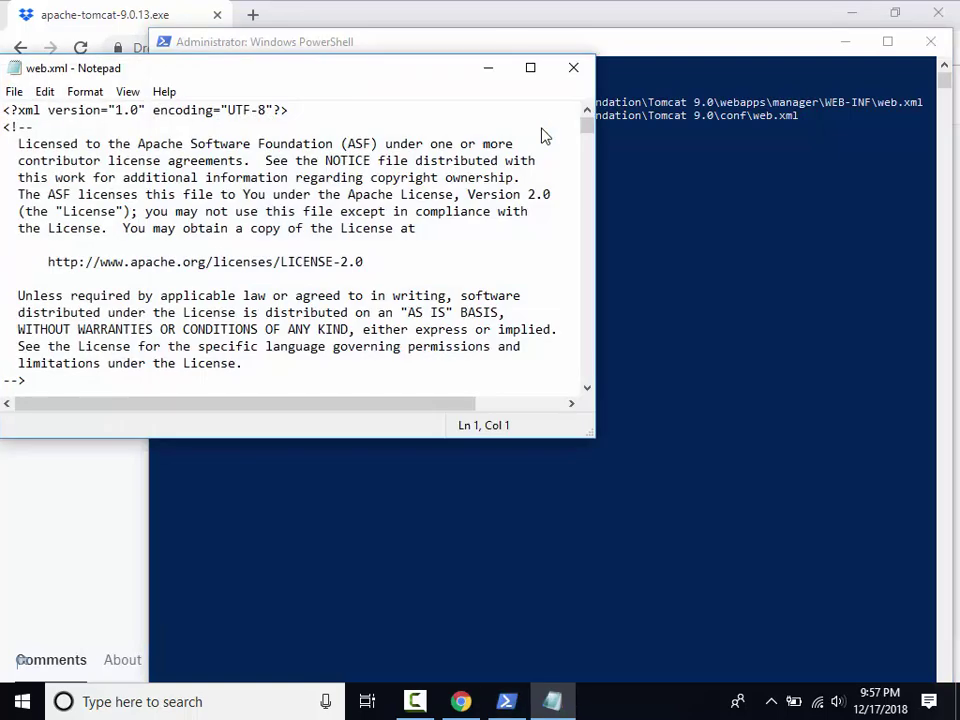
key(ctrl+f)
text(<filter)
key(Return)
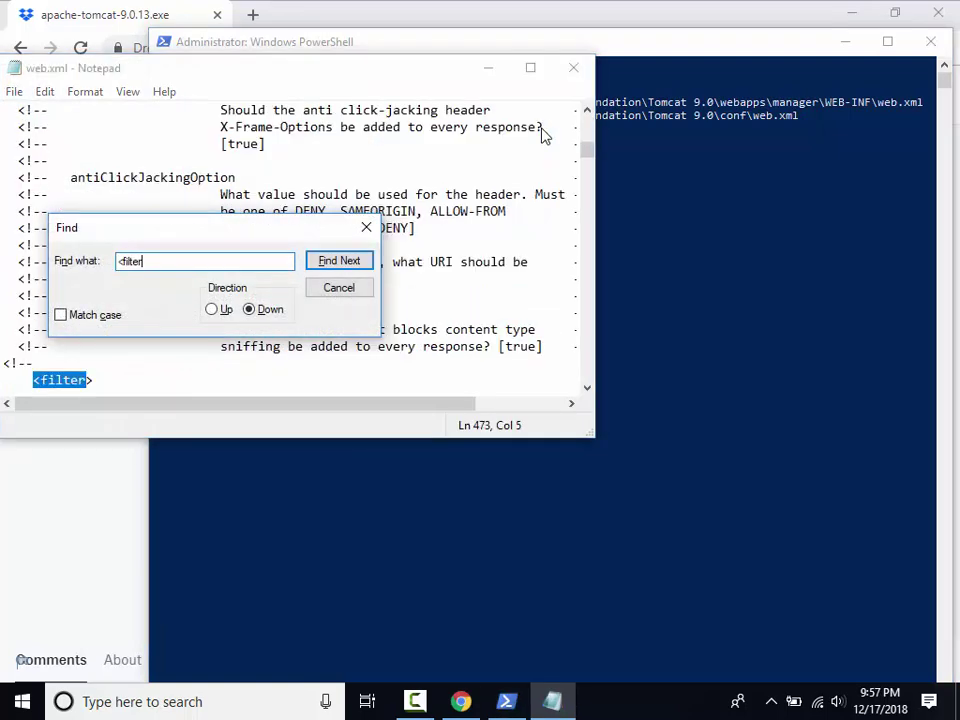
key(Escape)
key(Down)
key(Down)
key(Down)
key(Down)
key(Down)
key(Up)
key(Up)
key(Up)
key(Up)
key(Up)
key(Up)
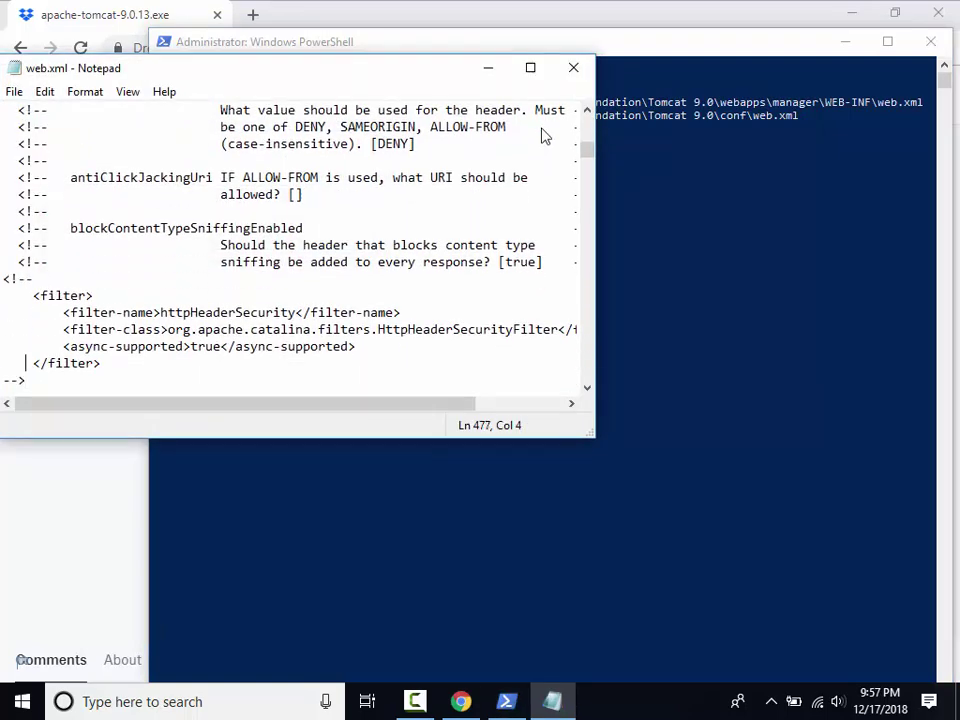
key(Home)
key(Return)
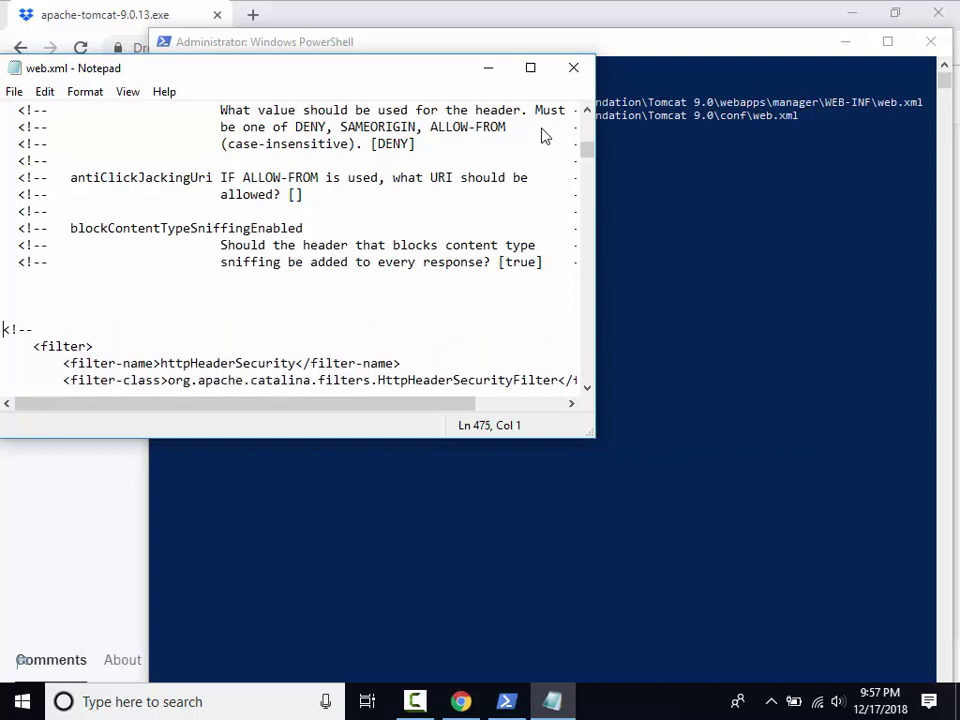
key(Return)
key(Up)
text(<filter>   <filter-name>CorsFilter</filter-name>   <filter-class>org.apache.catalina.filters.CorsFilter</filter-class>   <init-param>     <param-name>cors.allowed.origins</param-name>     <param-value>*</param-value>   </init-param> </filter>)
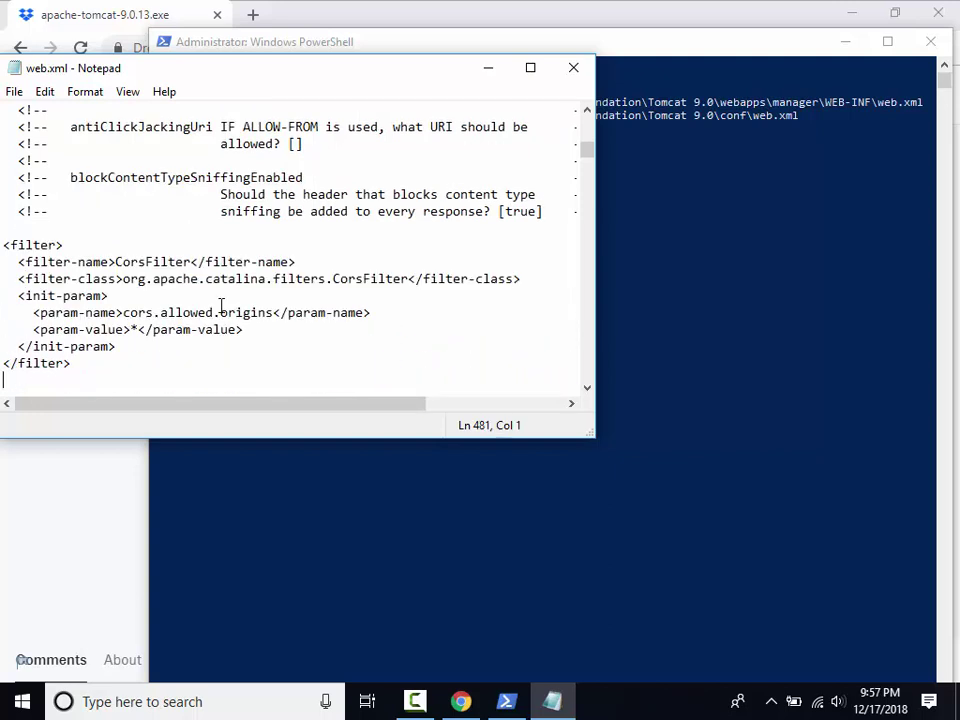
Add the CorsFilter filter-mapping for /* at the <filter-mapping section.
key(ctrl+f)
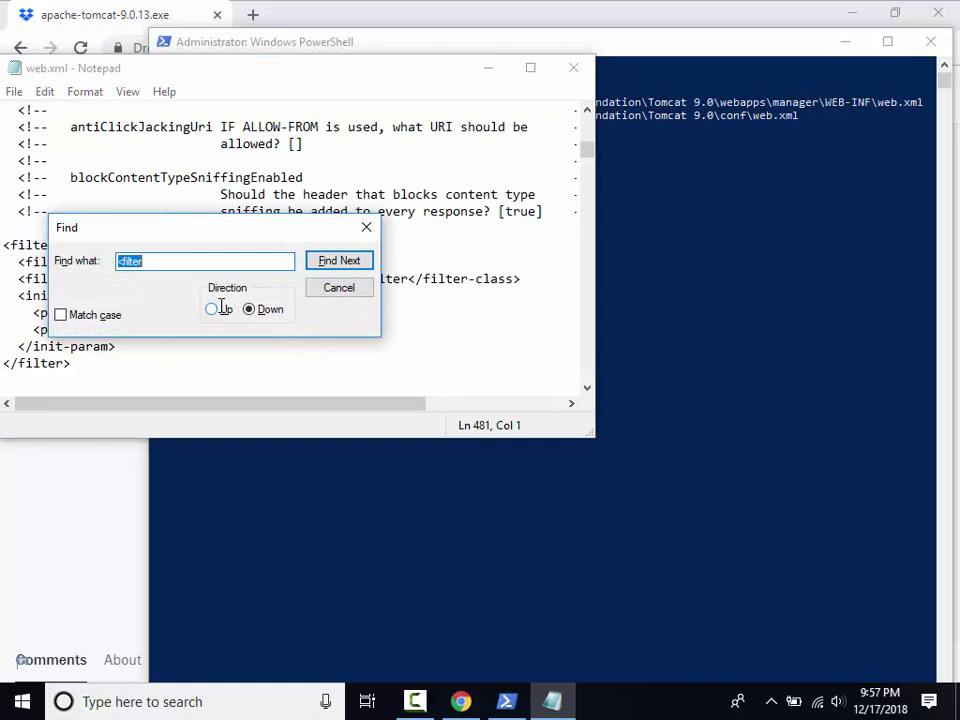
text(<filter-mapping)
key(Return)
key(Escape)
key(Down)
key(Down)
key(Down)
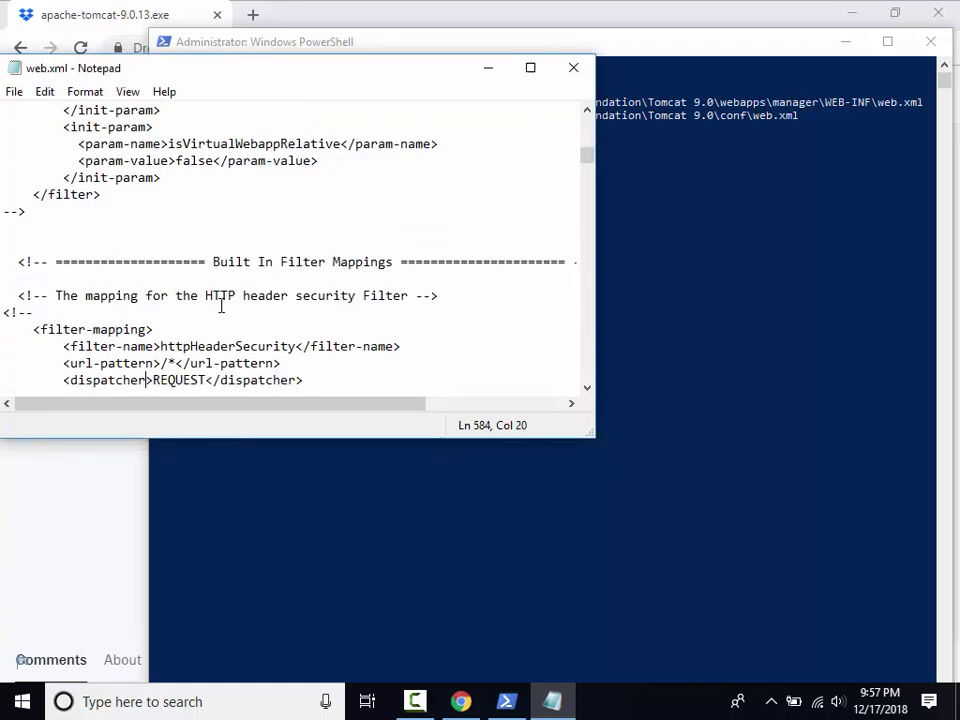
key(Down)
key(Down)
key(Up)
key(Up)
key(Up)
key(Up)
key(Up)
key(Up)
key(Home)
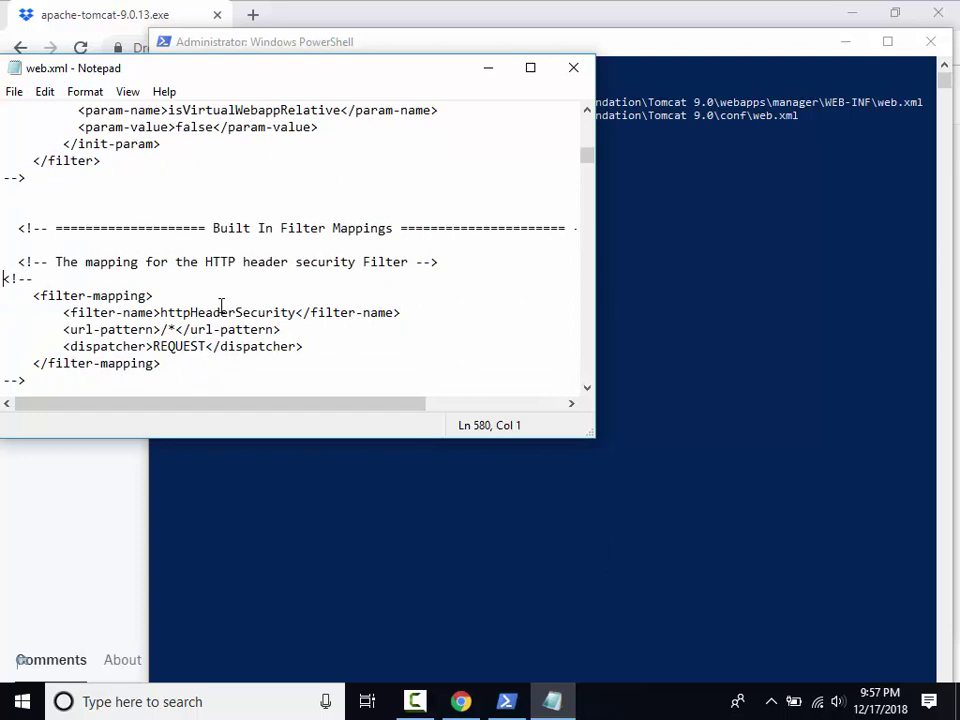
key(Return)
key(Return)
text(<filter-mapping>   <filter-name>CorsFilter</filter-name>   <url-pattern>/*</url-pattern> </filter-mapping>)
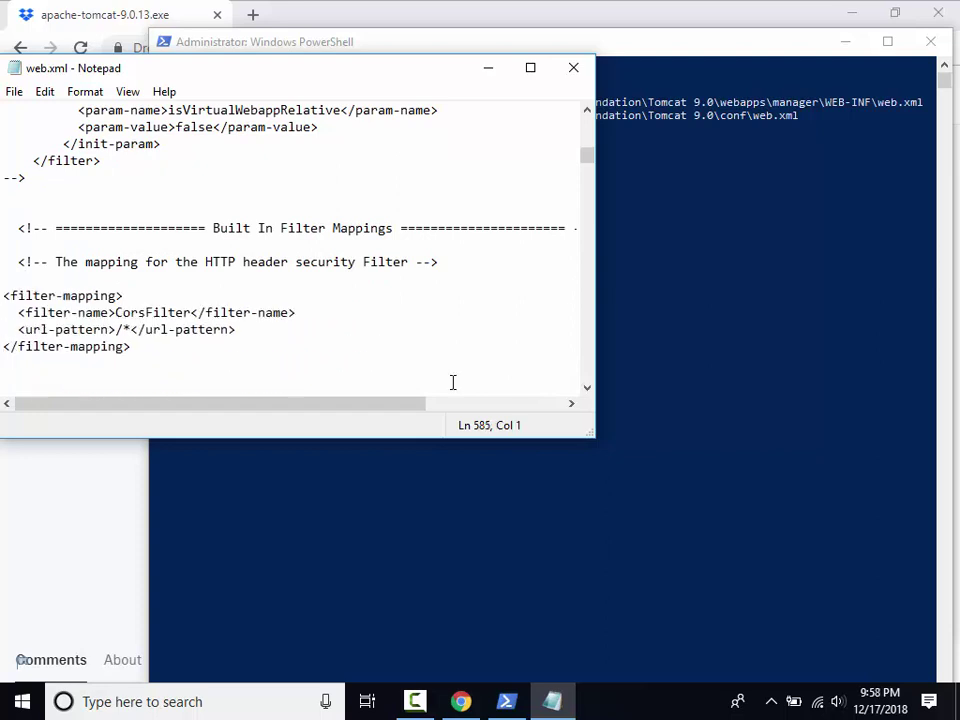
Save conf\web.xml and close Notepad.
click(15, 92)
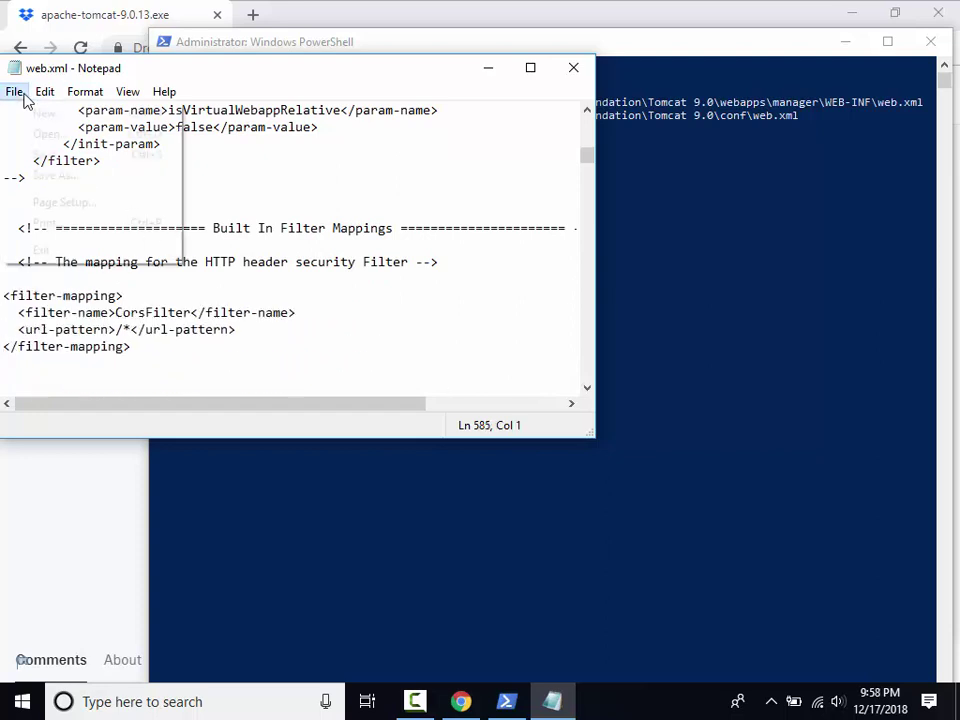
click(43, 155)
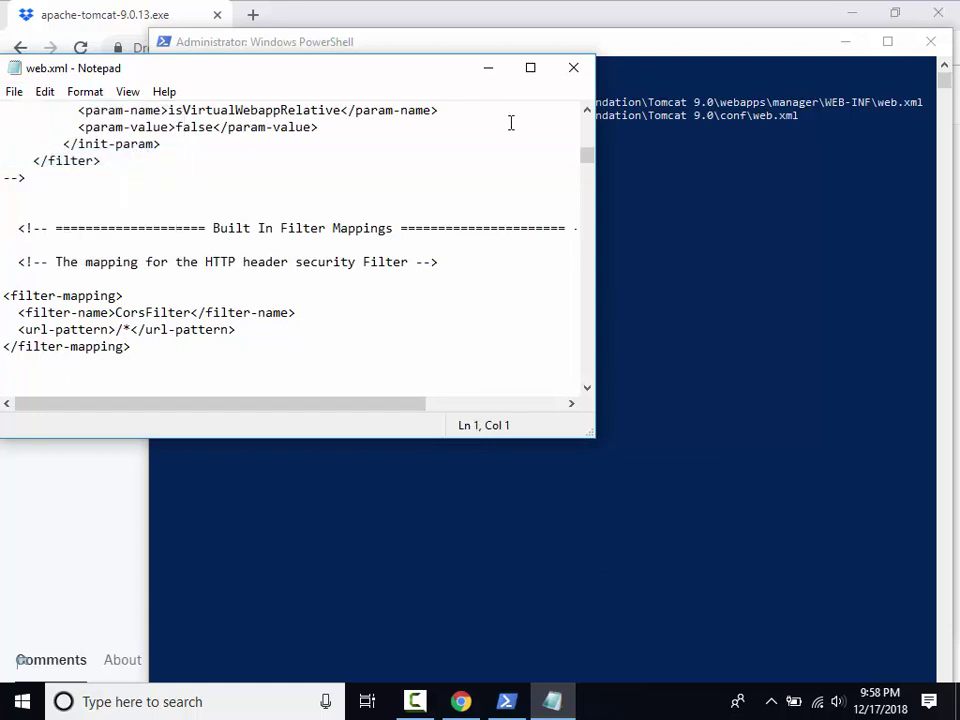
click(572, 74)
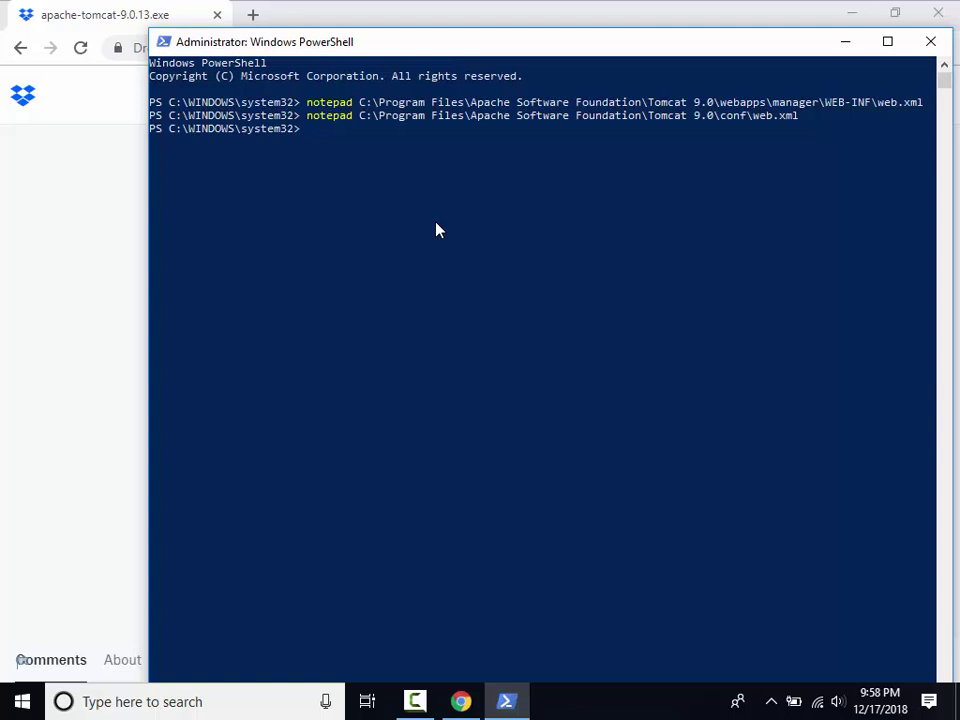
Run the script creating, exporting, trusting and copying the geoserver.pfx certificate to Tomcat's conf.
right_click(435, 230)
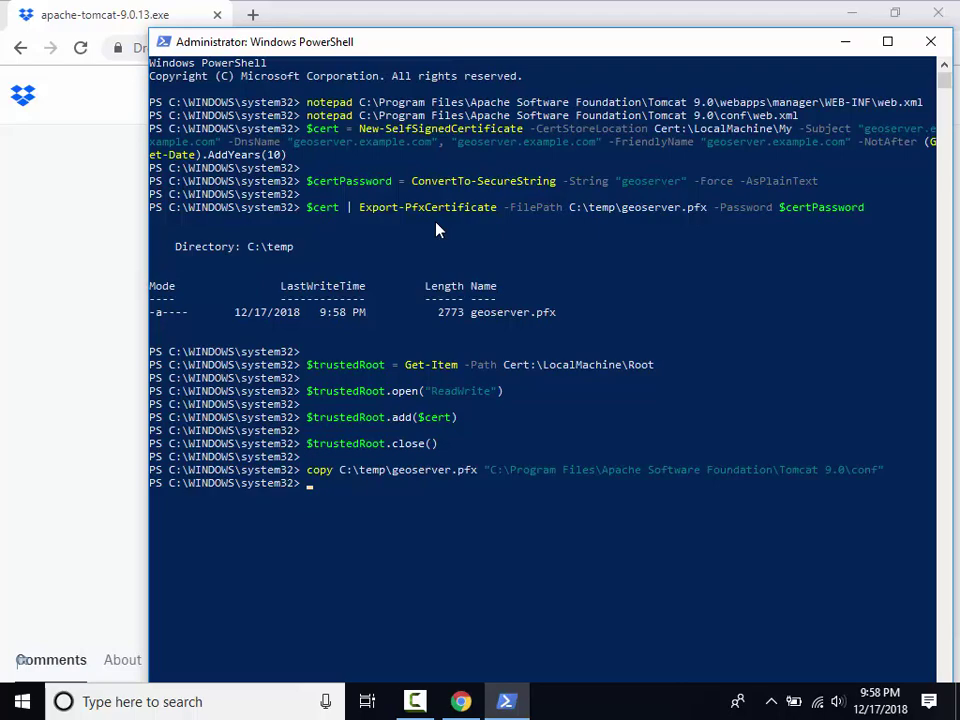
right_click(432, 288)
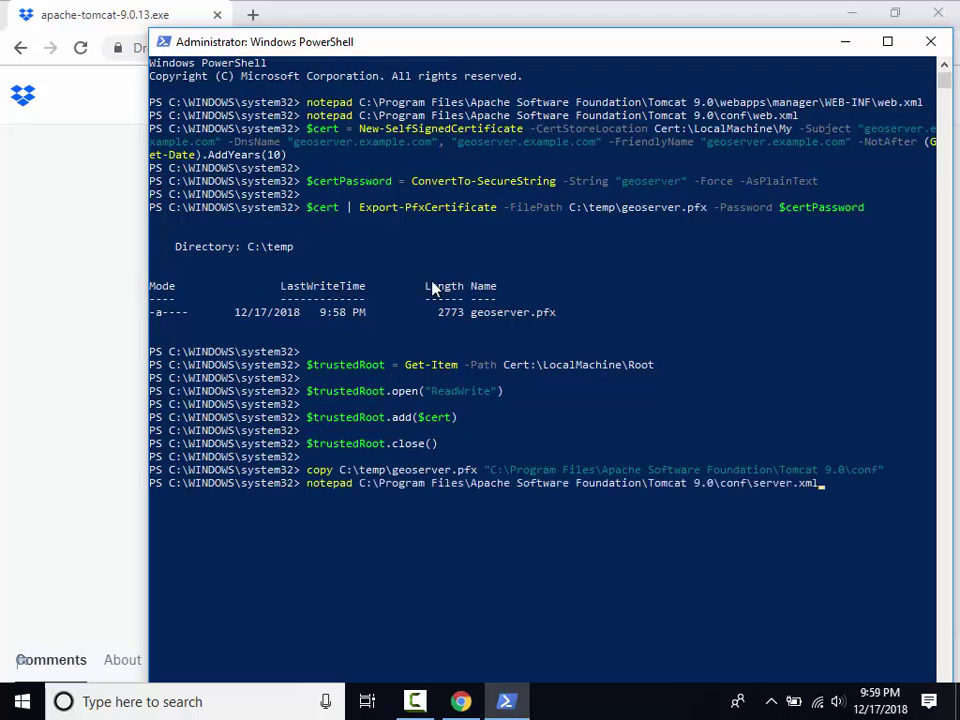
Open server.xml and paste the port 443 HTTPS Connector above the 8080 connector.
key(Return)
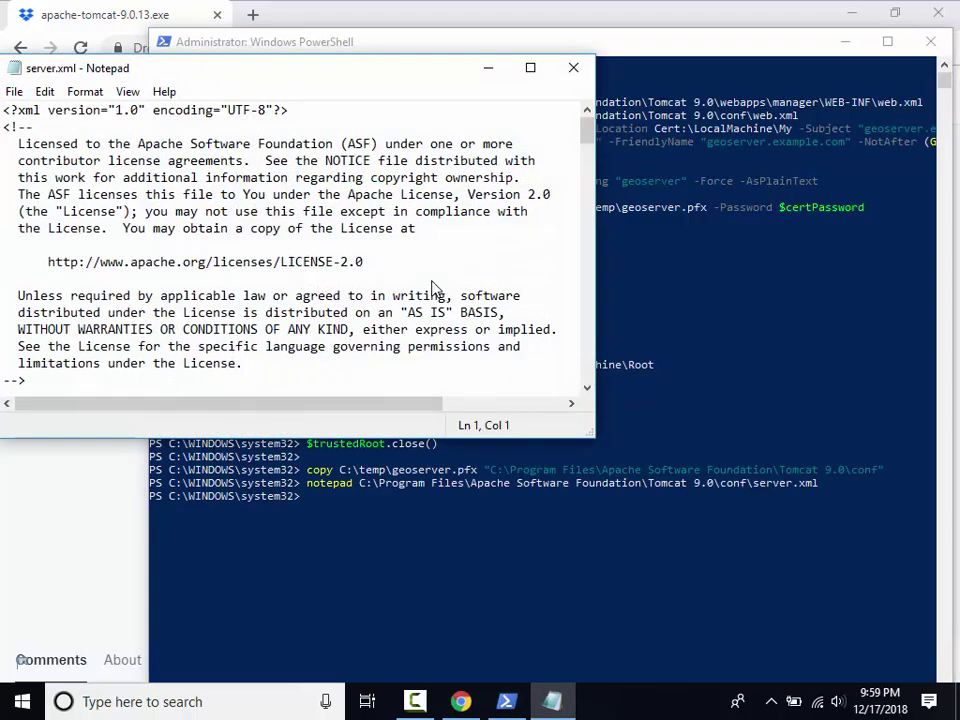
key(ctrl+f)
text(<connec)
key(Return)
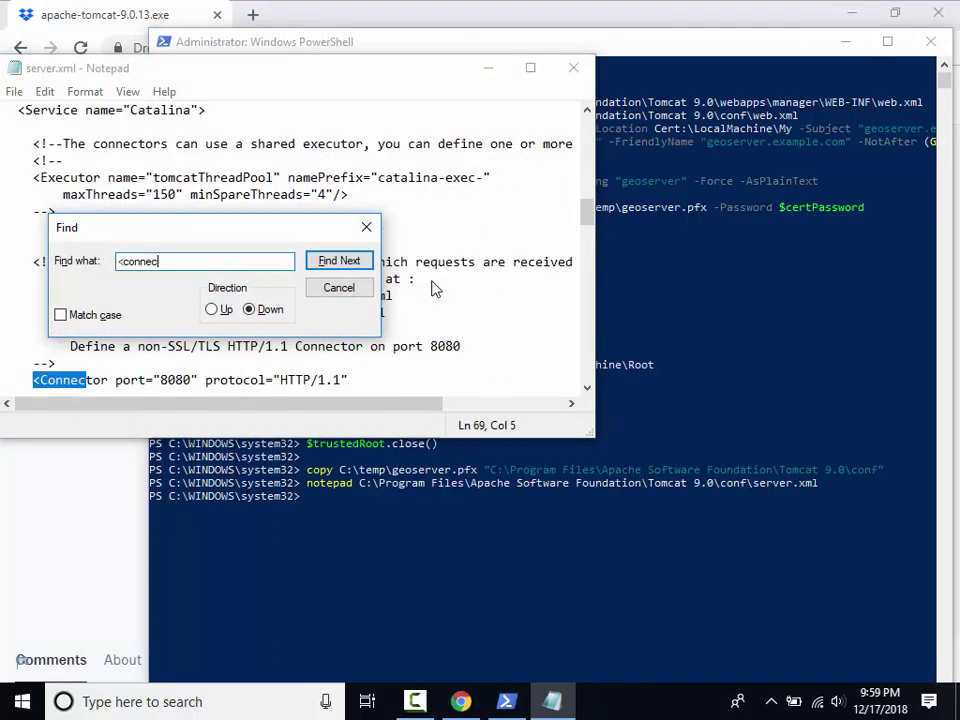
key(Escape)
key(Home)
key(Return)
key(Return)
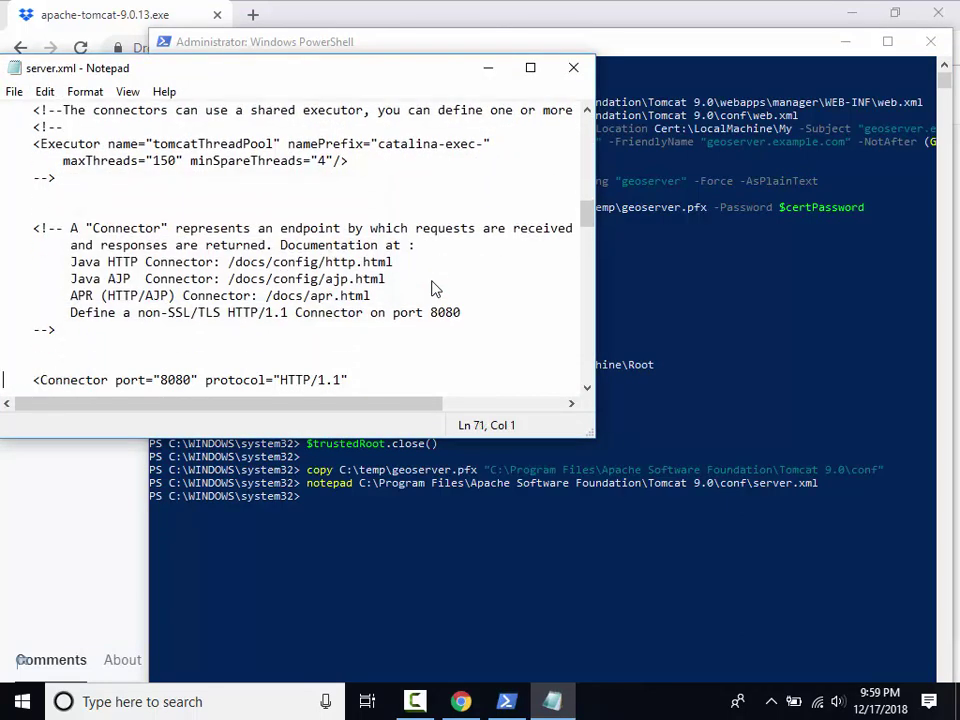
key(Return)
key(Up)
key(Up)
key(ctrl+v)
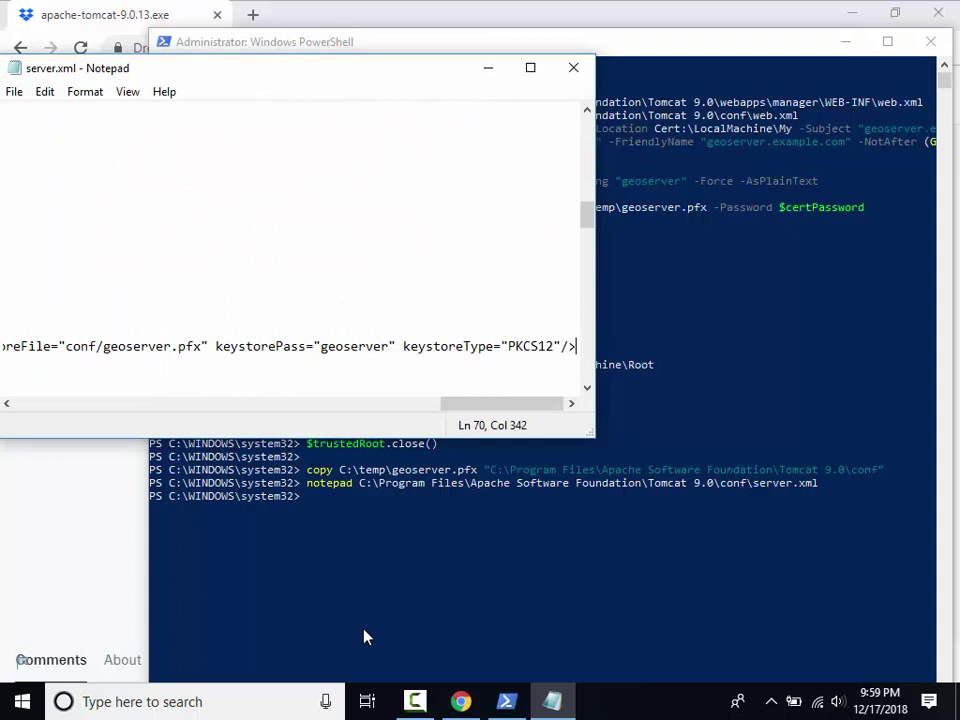
key(Home)
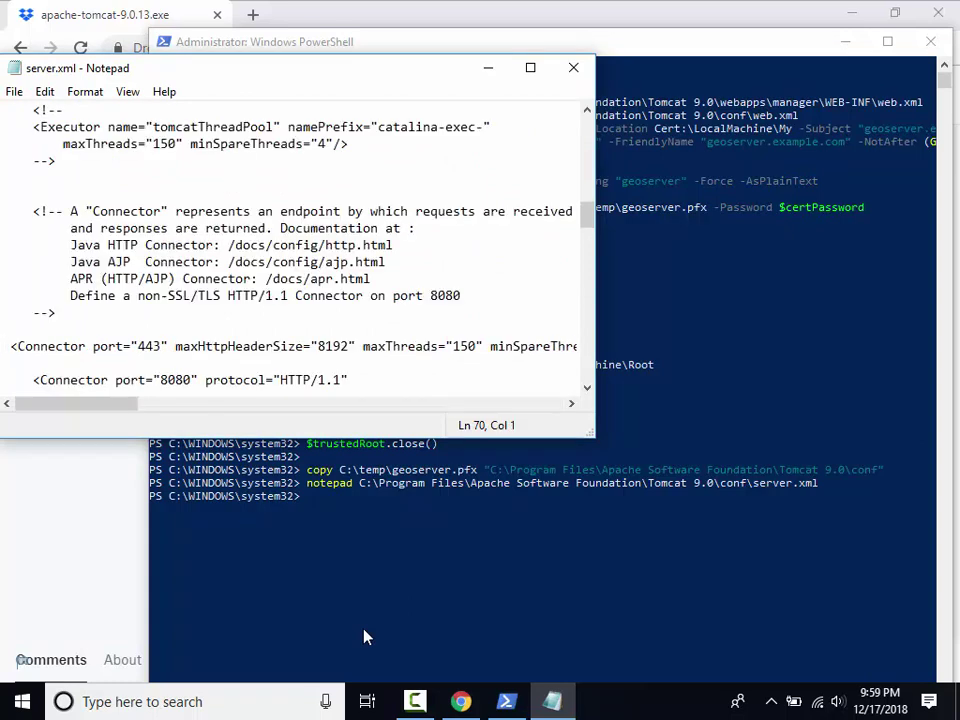
key(Right)
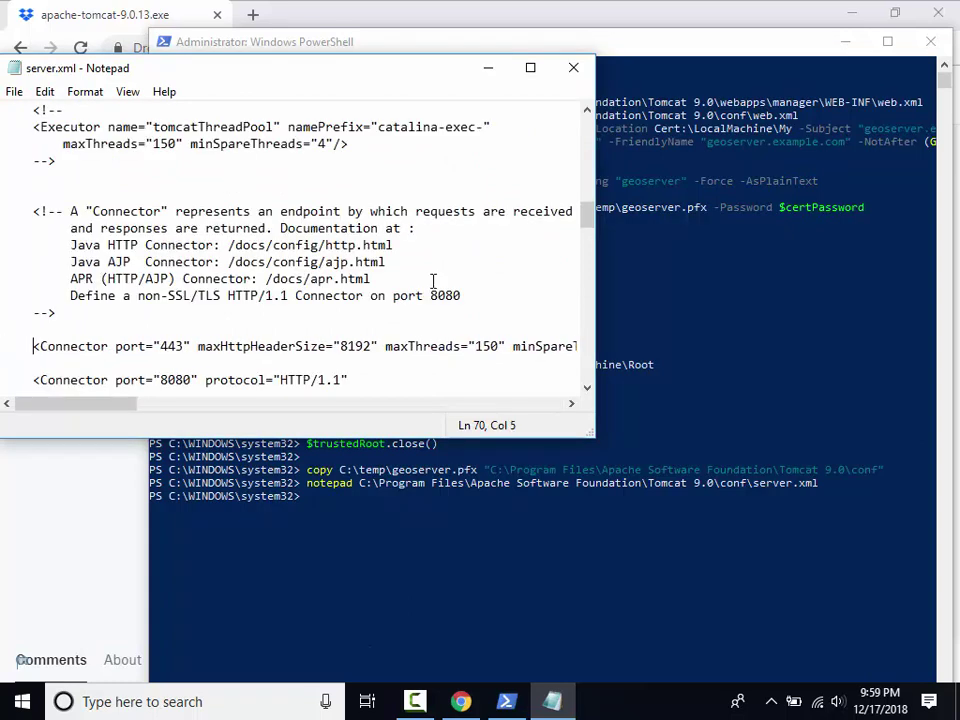
Save server.xml and close Notepad.
click(17, 93)
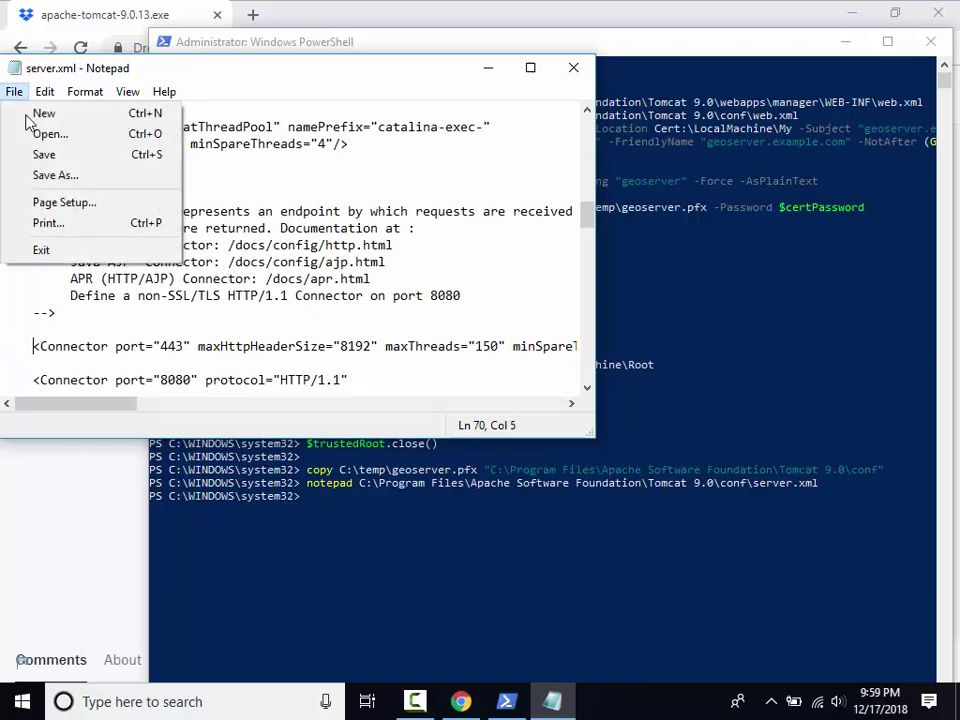
click(57, 156)
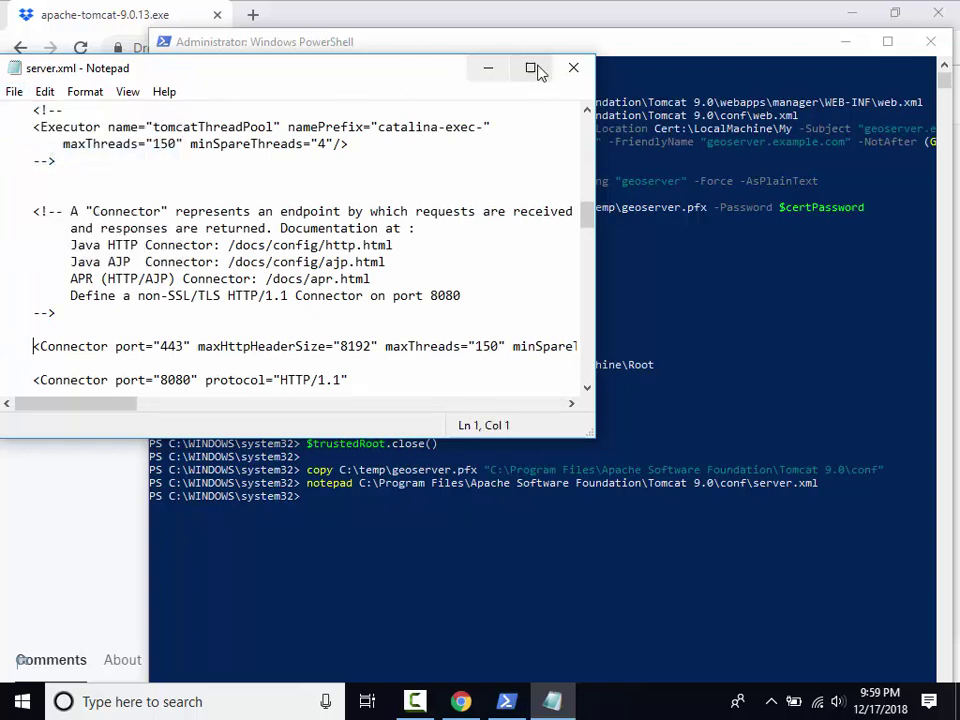
click(572, 67)
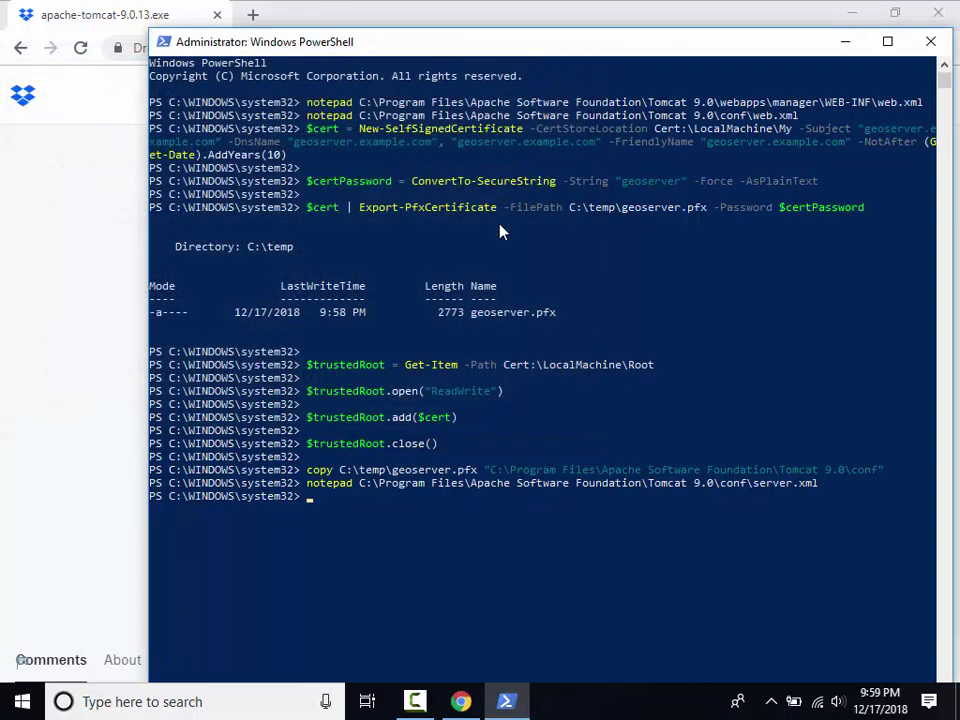
Restart Tomcat with net stop tomcat9 and net start tomcat9.
text(net stop tomcat9)
key(Return)
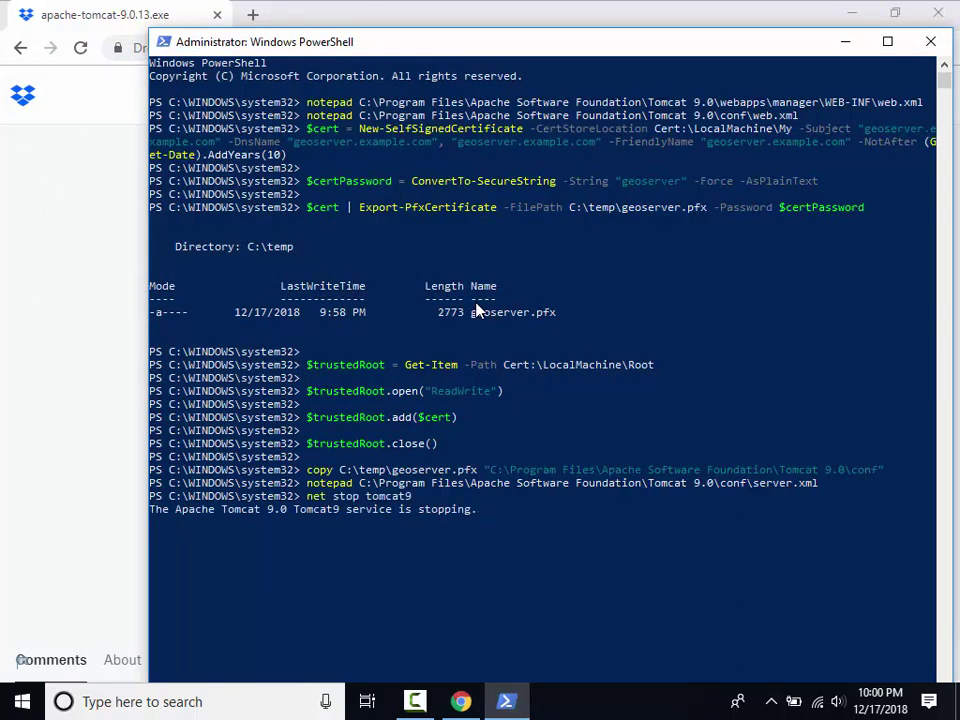
text(net start tomcat9)
key(Return)
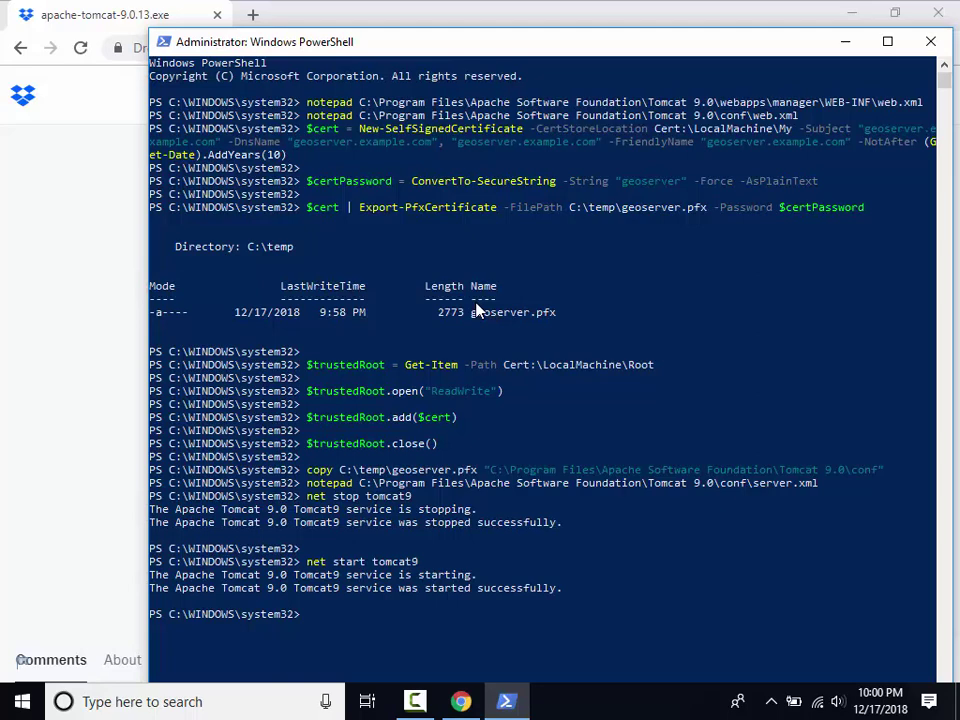
Download geoserver-2.14.1-war.zip directly from its Dropbox page via the Downloads page.
click(16, 48)
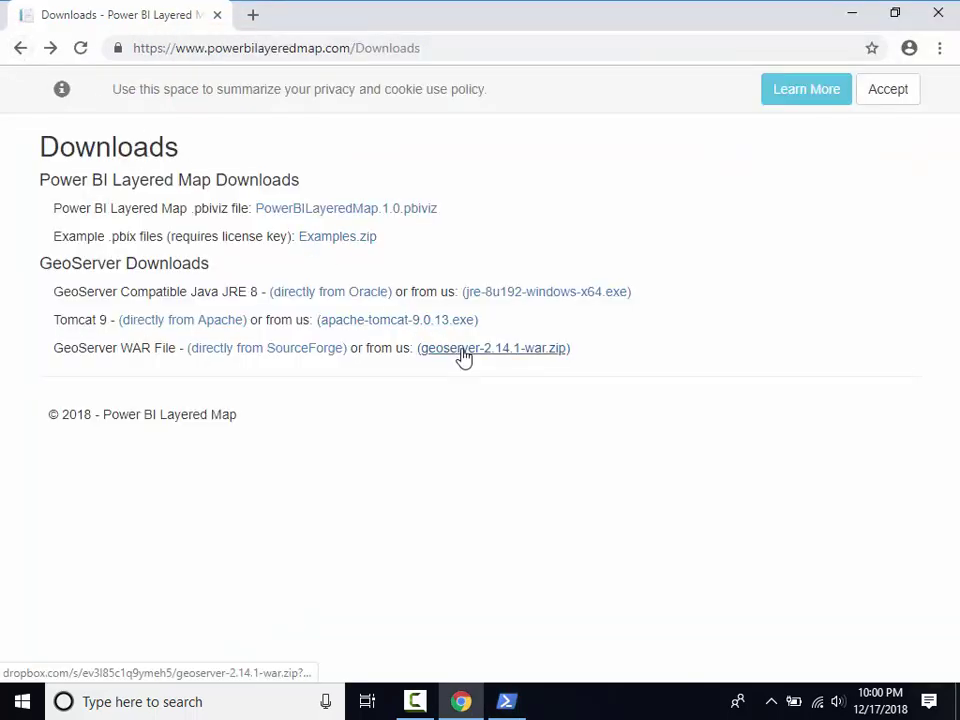
click(463, 352)
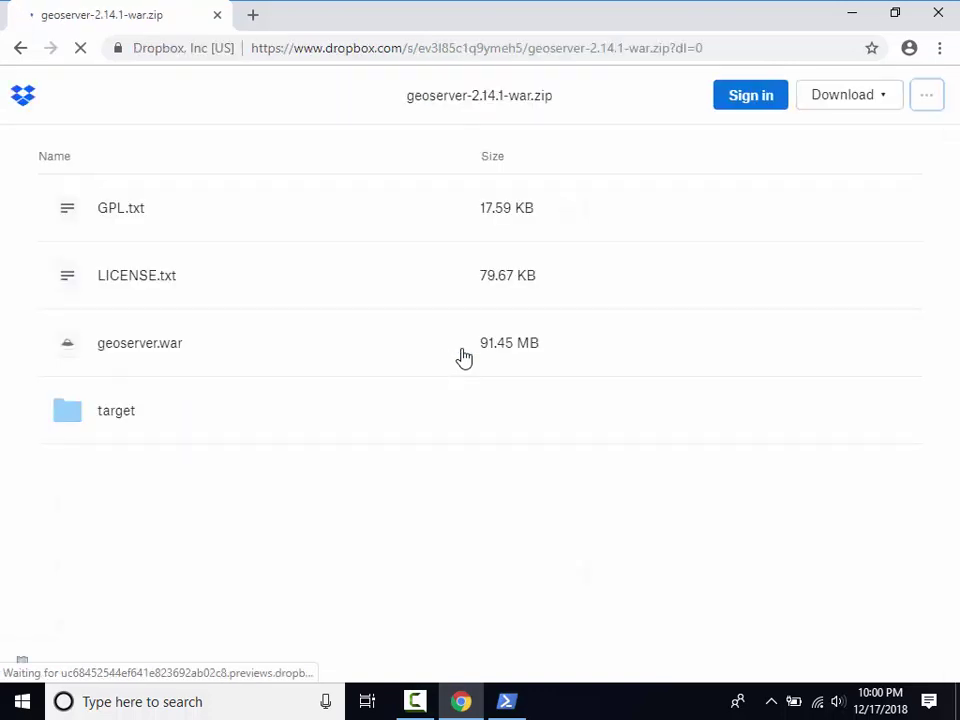
click(839, 101)
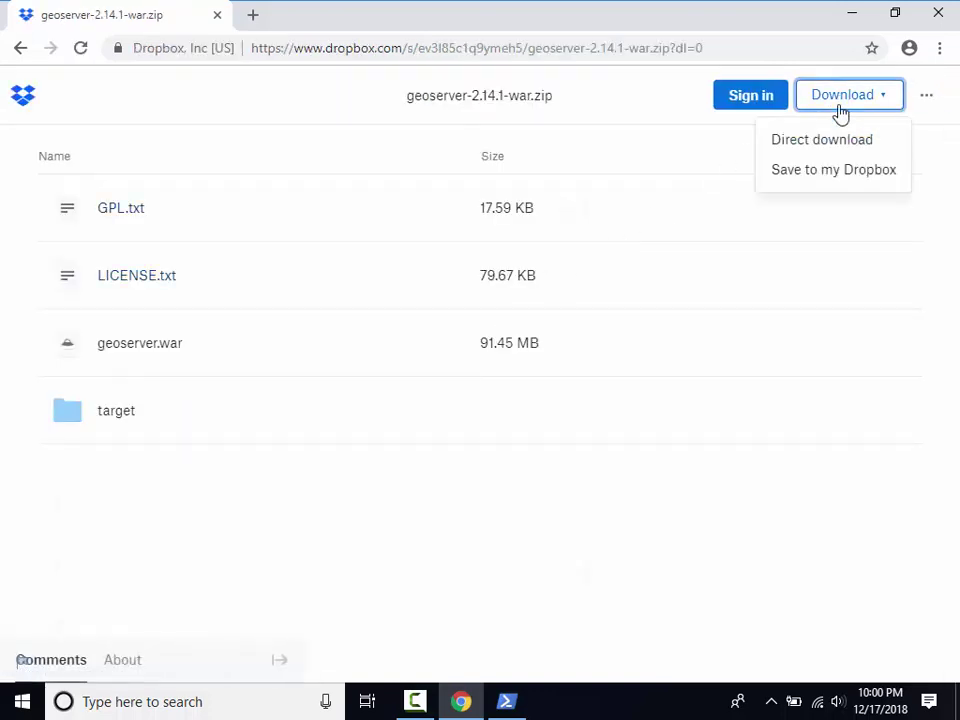
click(840, 148)
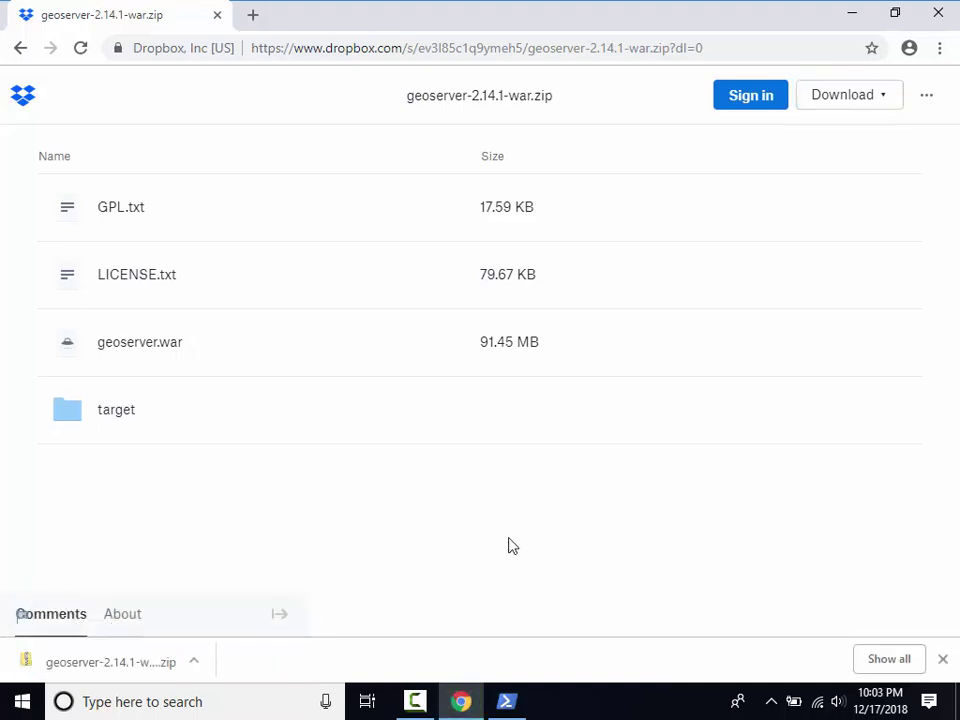
Extract geoserver-2.14.1-war.zip into a geoserver-2.14.1-war folder in Downloads, then close the zip window.
click(127, 664)
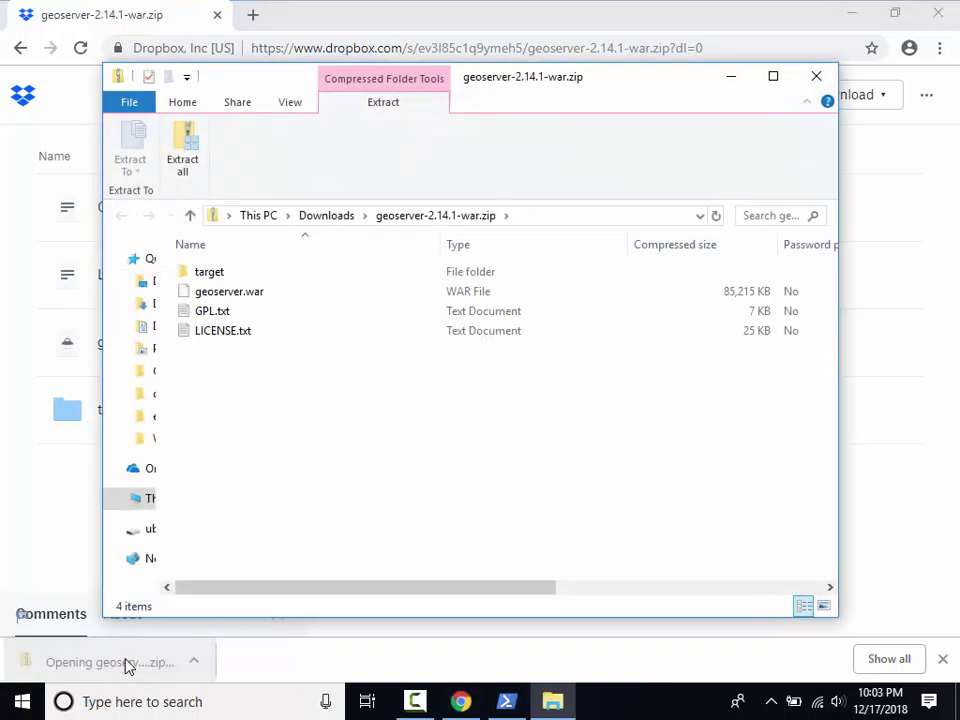
click(198, 168)
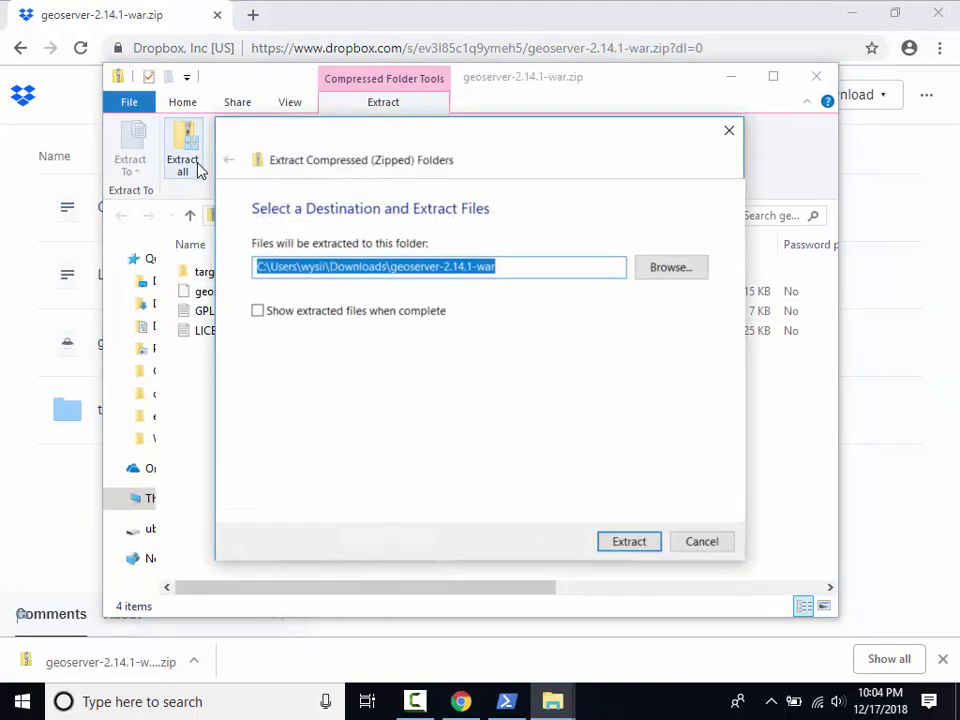
click(618, 548)
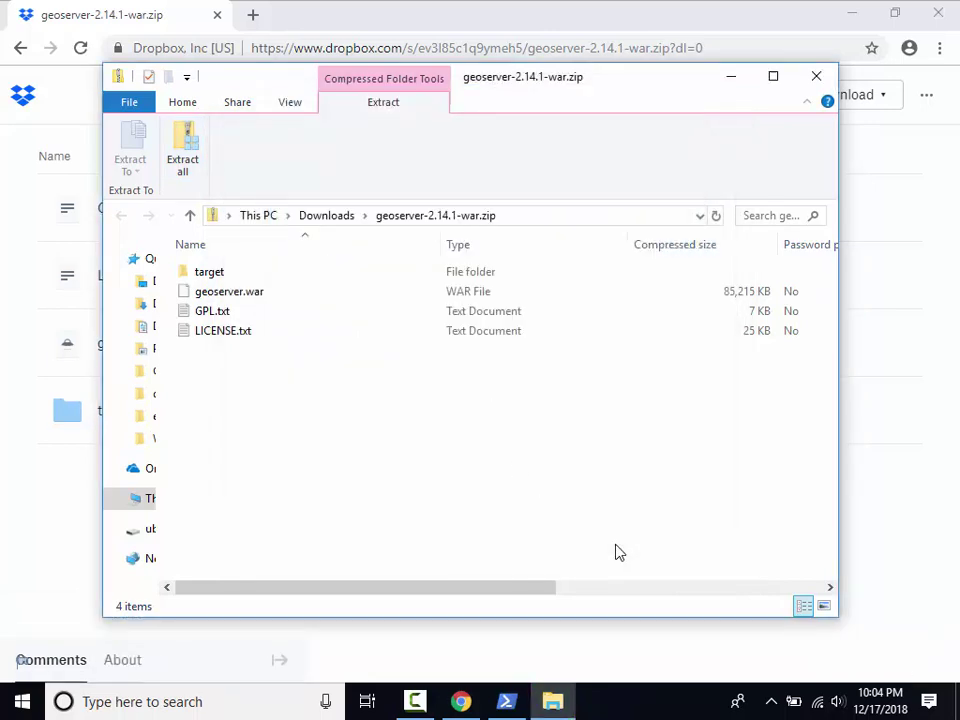
click(815, 78)
Load the Tomcat home page at localhost:8080 and go to the Manager App.
click(761, 45)
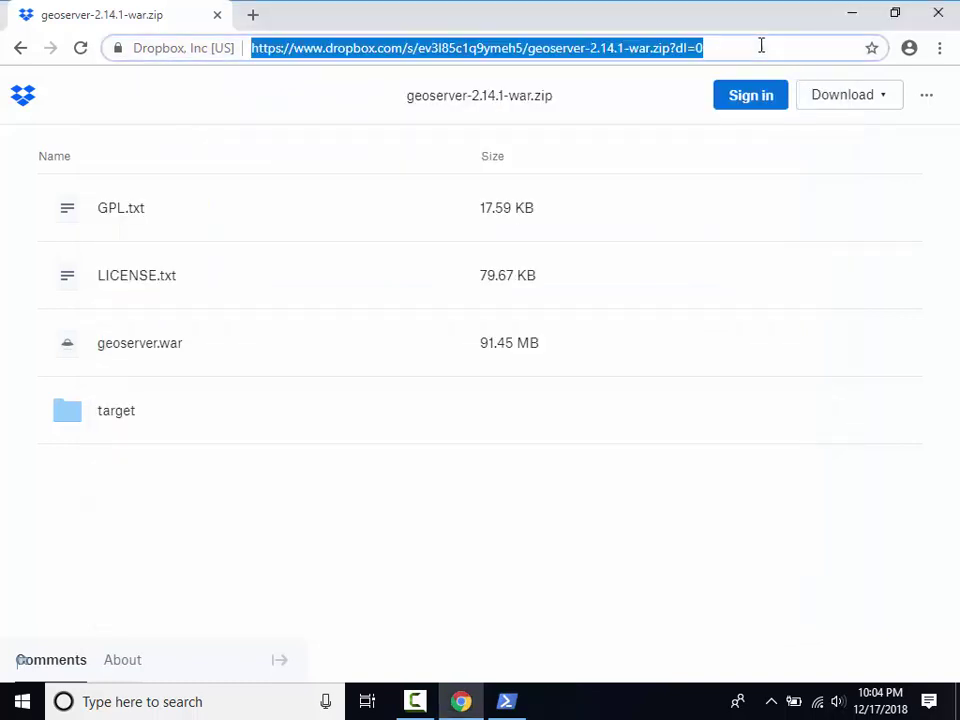
text(localhost:)
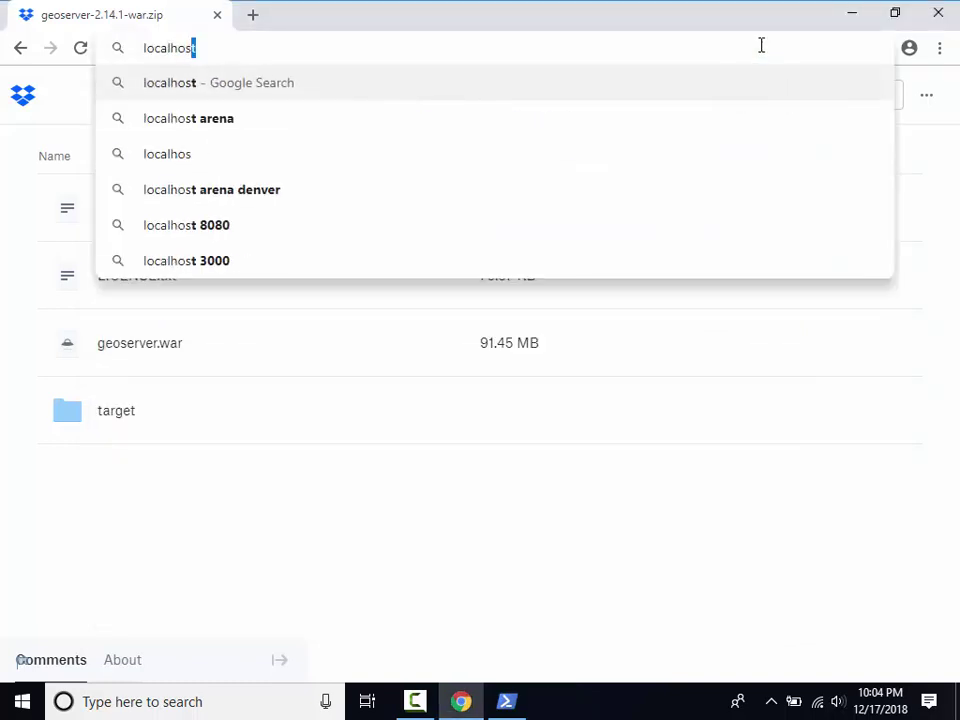
text(8080)
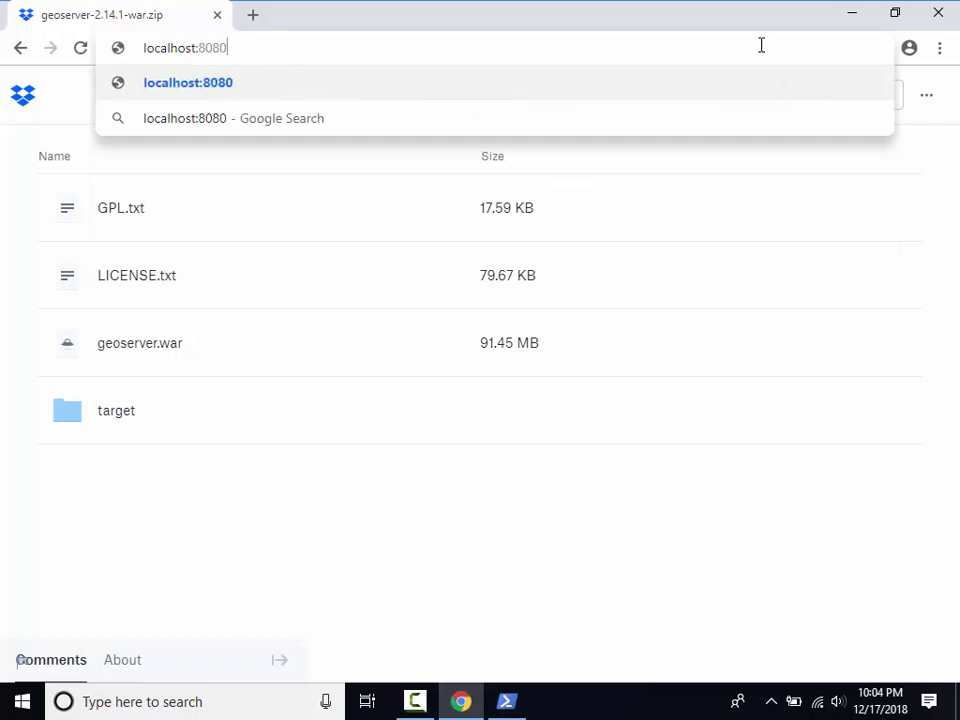
key(Return)
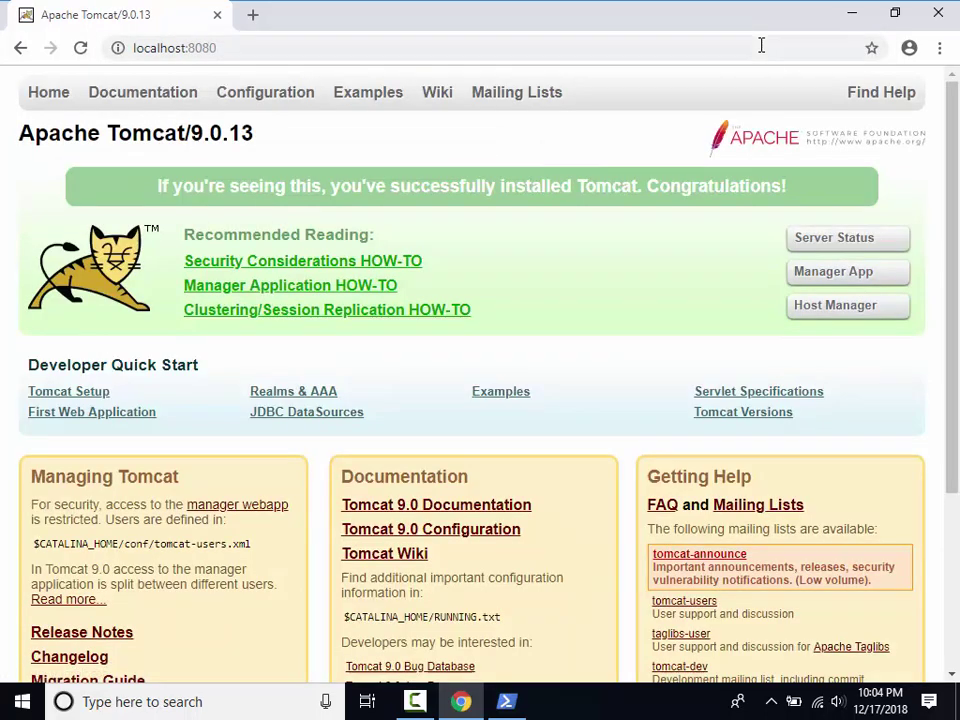
click(834, 271)
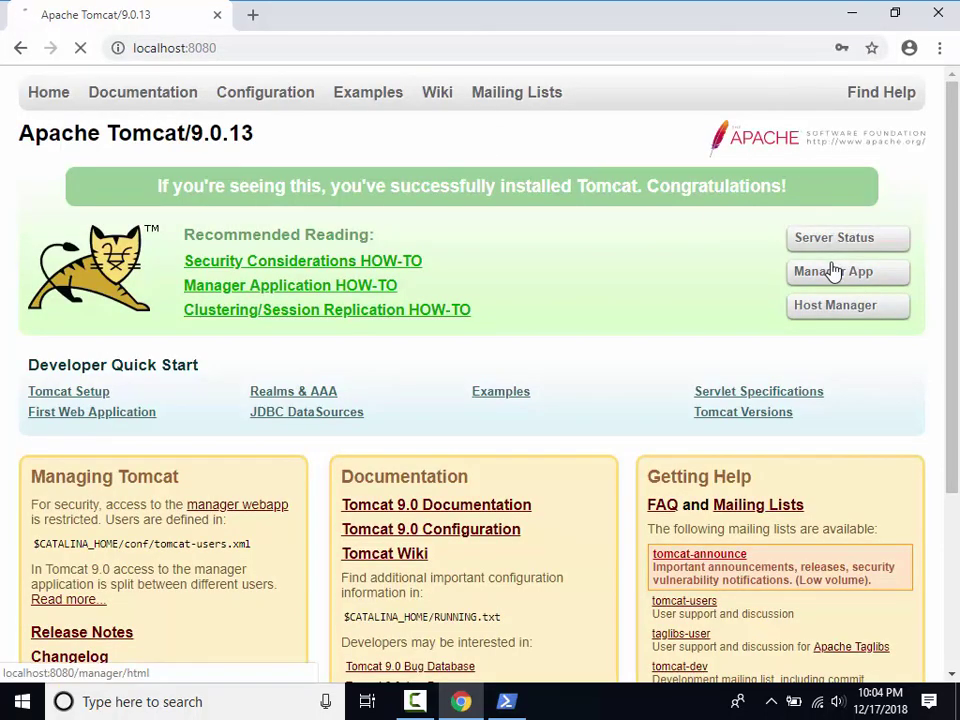
Sign in to the Tomcat manager with the manager username and password.
key(Tab)
key(BackSpace)
key(shift+Tab)
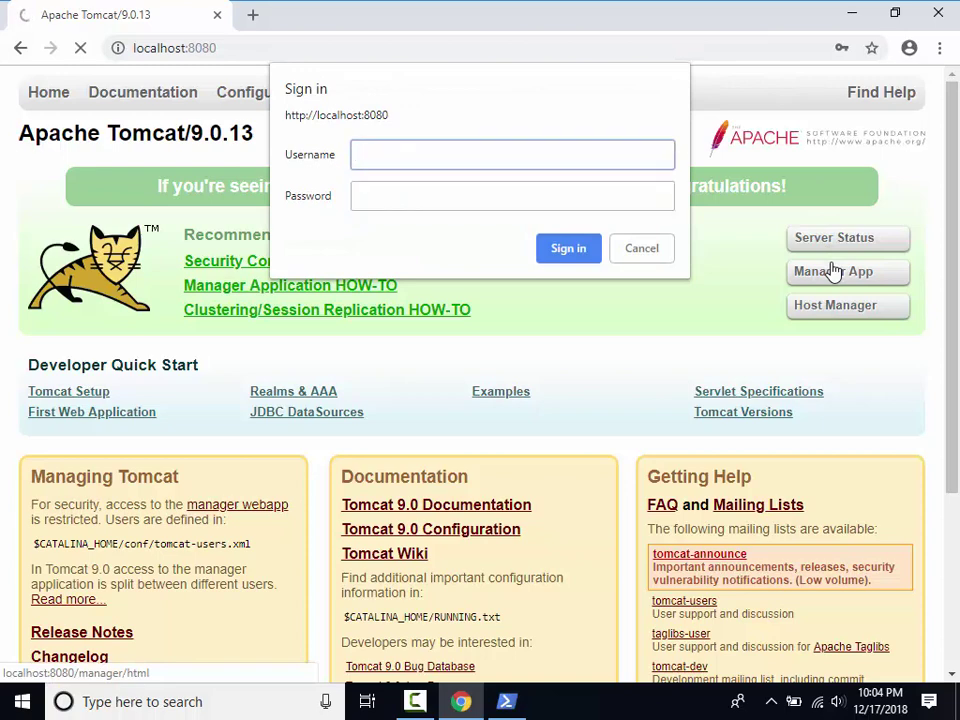
text(tomcat)
key(Tab)
text(tomca)
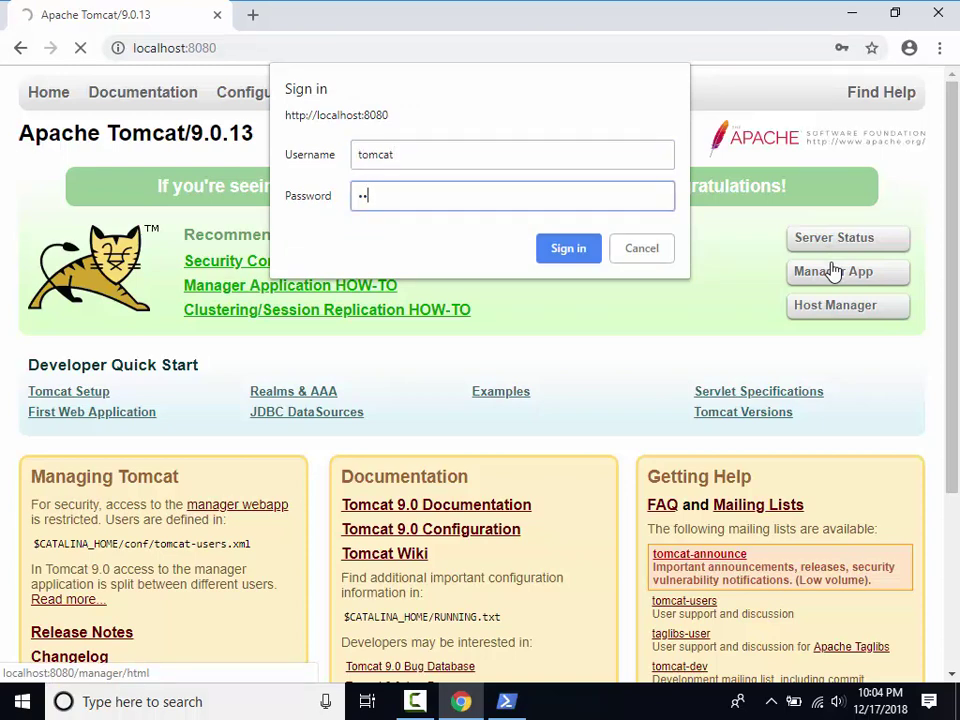
text(t)
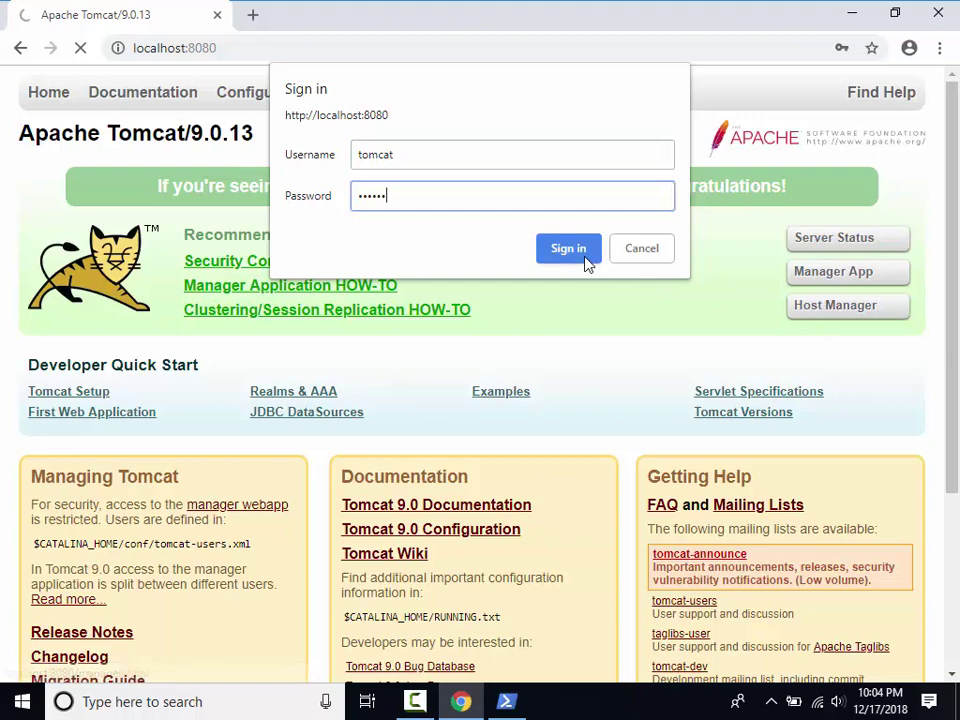
click(568, 249)
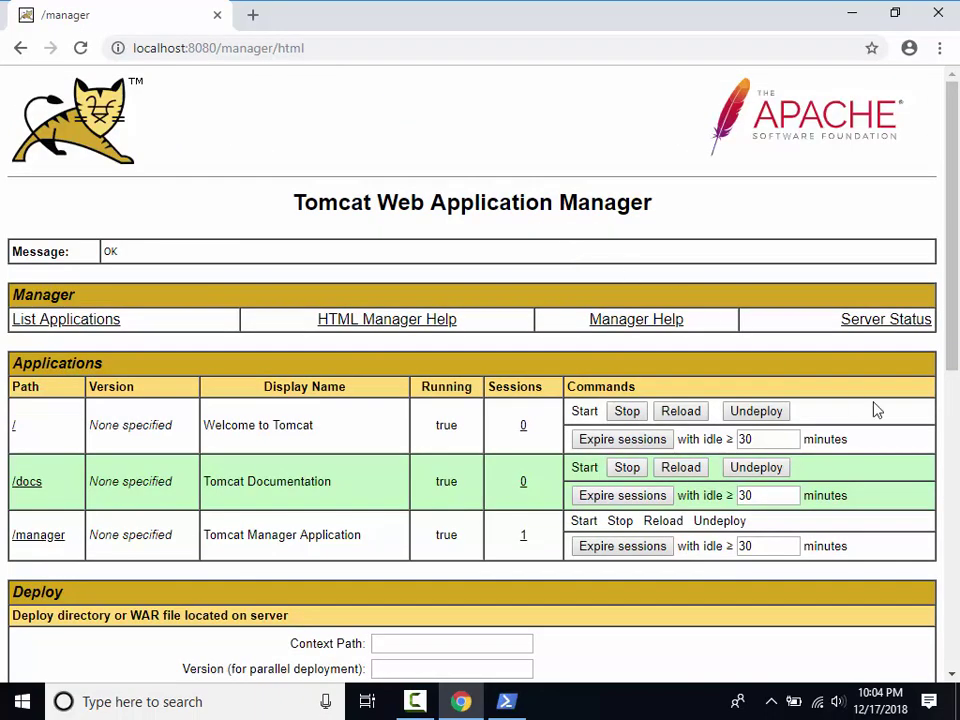
Upload geoserver.war as the WAR file to deploy and deploy it as /geoserver.
click(951, 456)
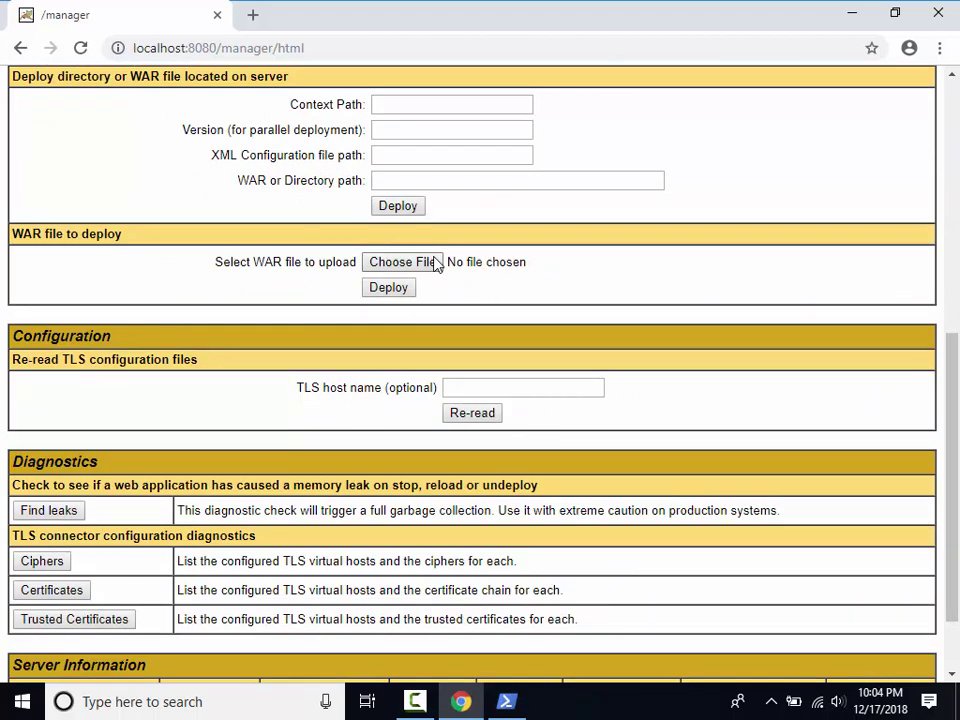
click(436, 262)
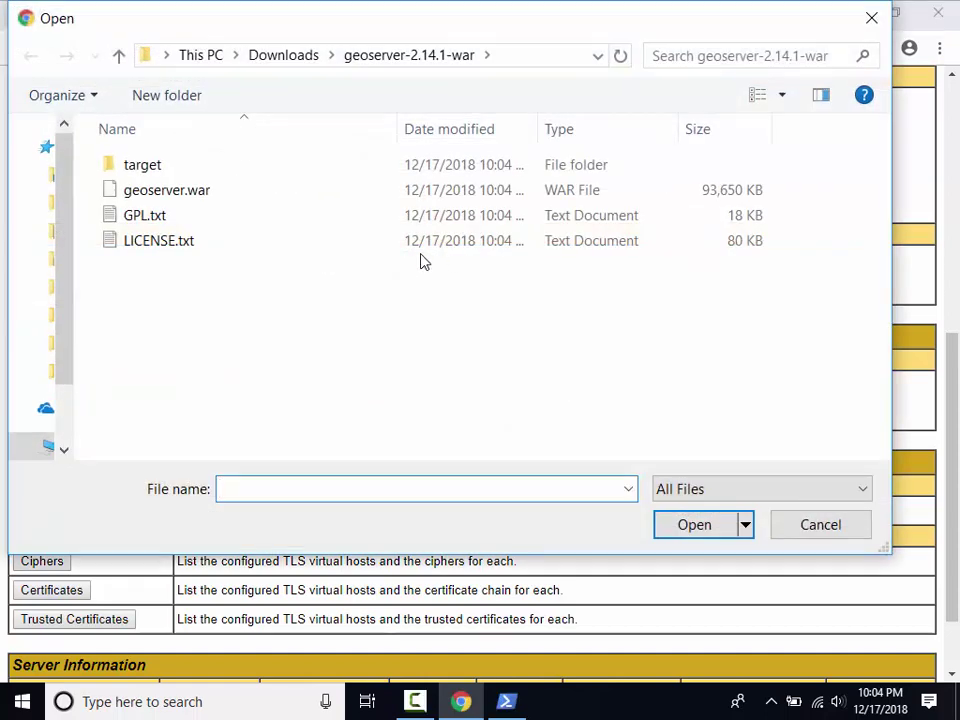
double_click(180, 189)
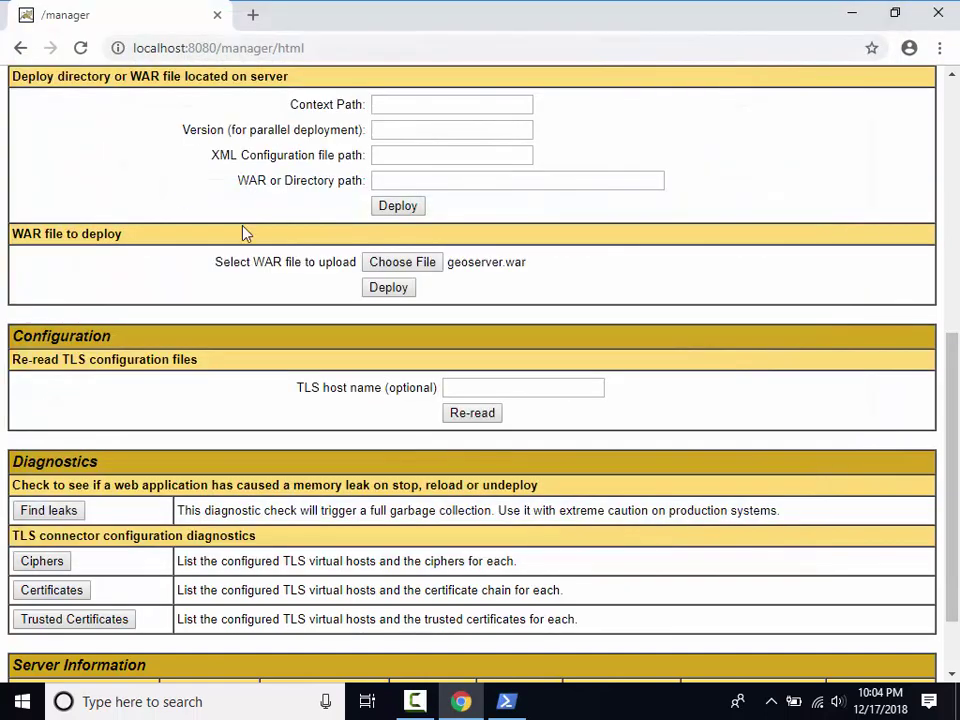
click(394, 290)
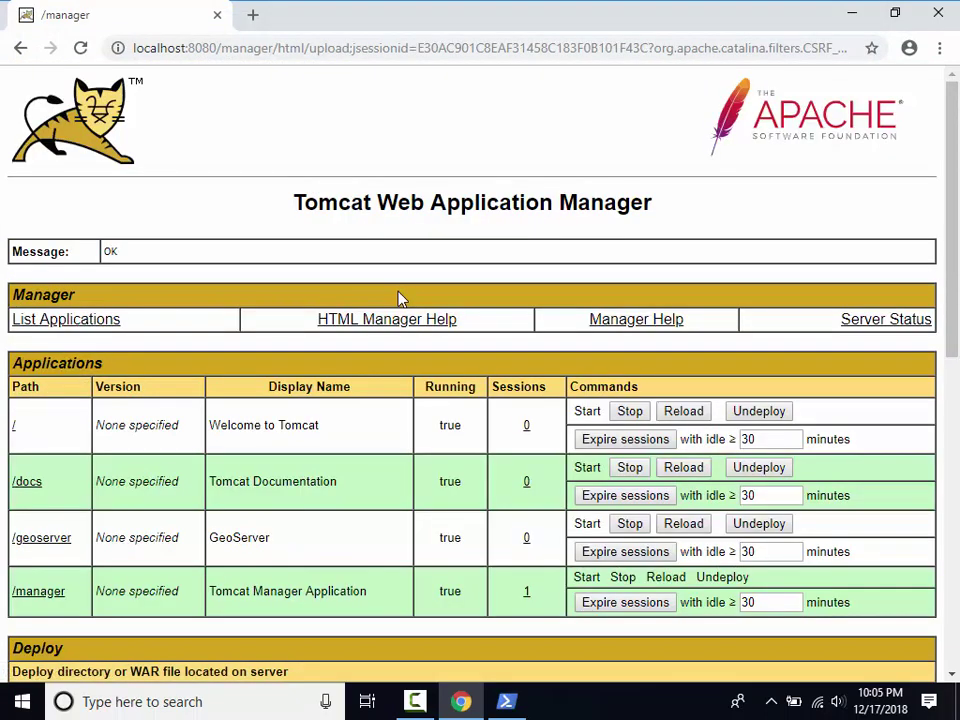
From PowerShell, open C:\Windows\System32\drivers\etc\hosts in Notepad.
click(515, 702)
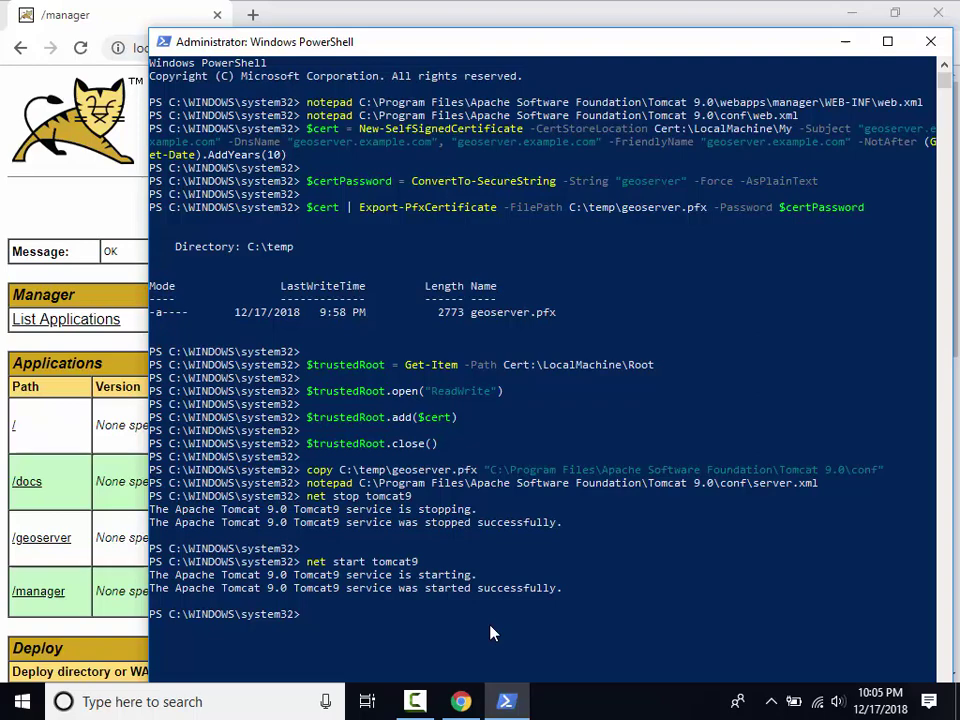
text(notepad C:\Windows\System32\drivers\etc\hosts)
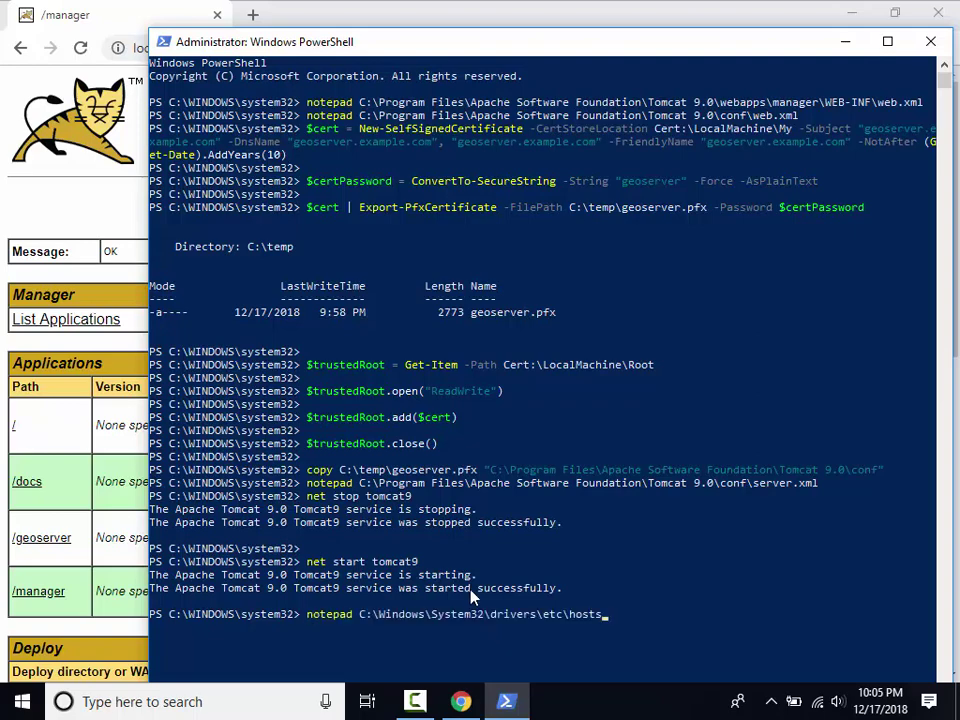
key(Return)
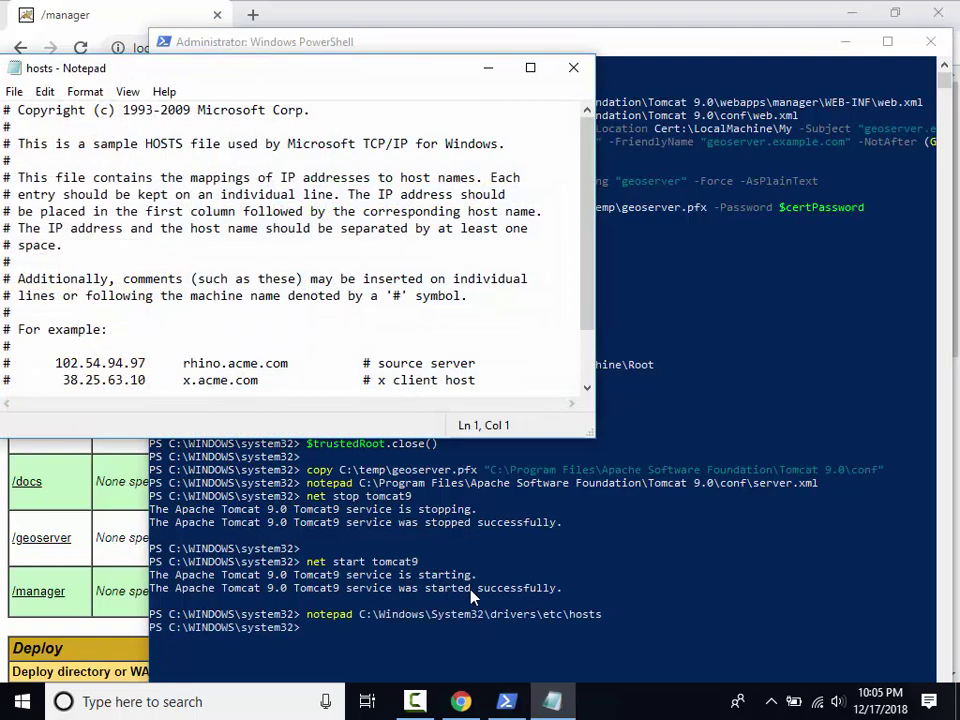
Append '127.0.0.1 geoserver.example.com' to the hosts file, save it and close Notepad.
key(ctrl+End)
key(Return)
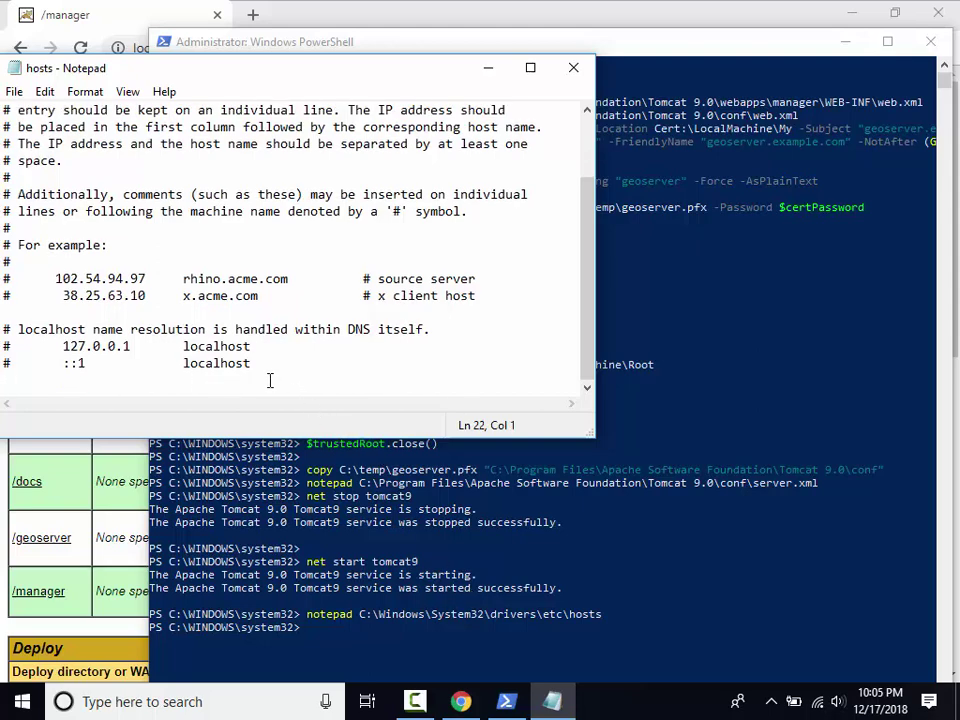
text(127.0.0.1 geoserver.example.com)
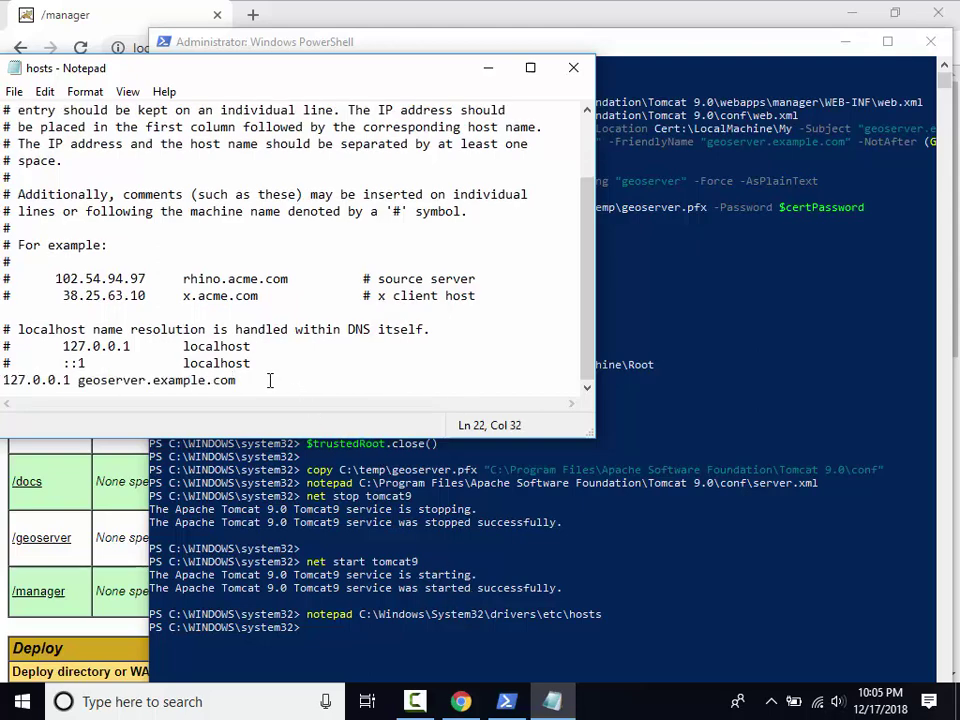
click(14, 91)
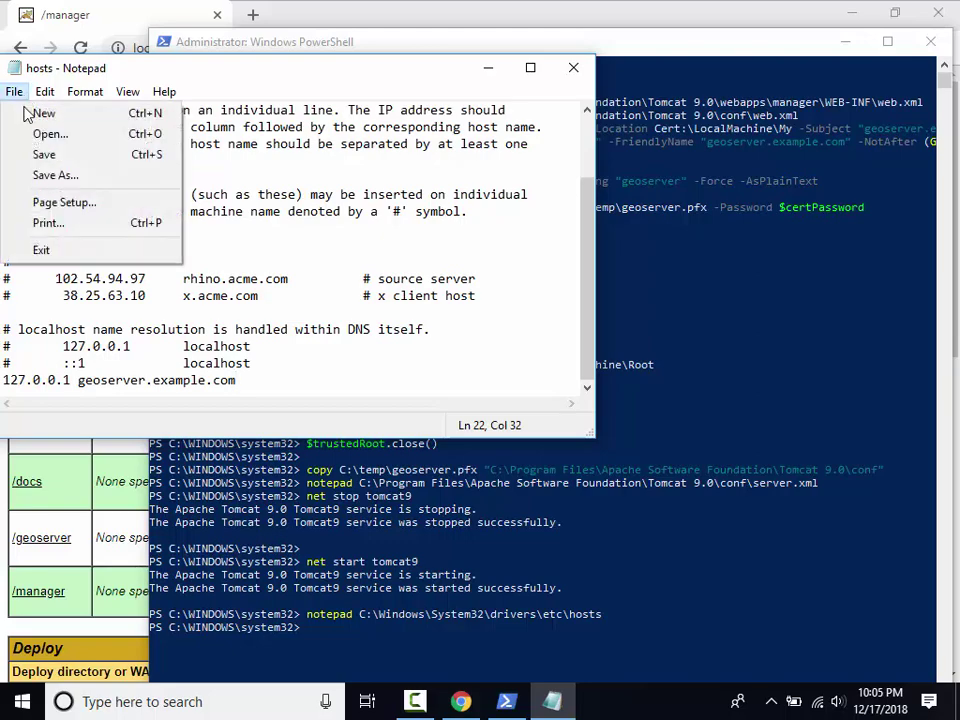
click(42, 154)
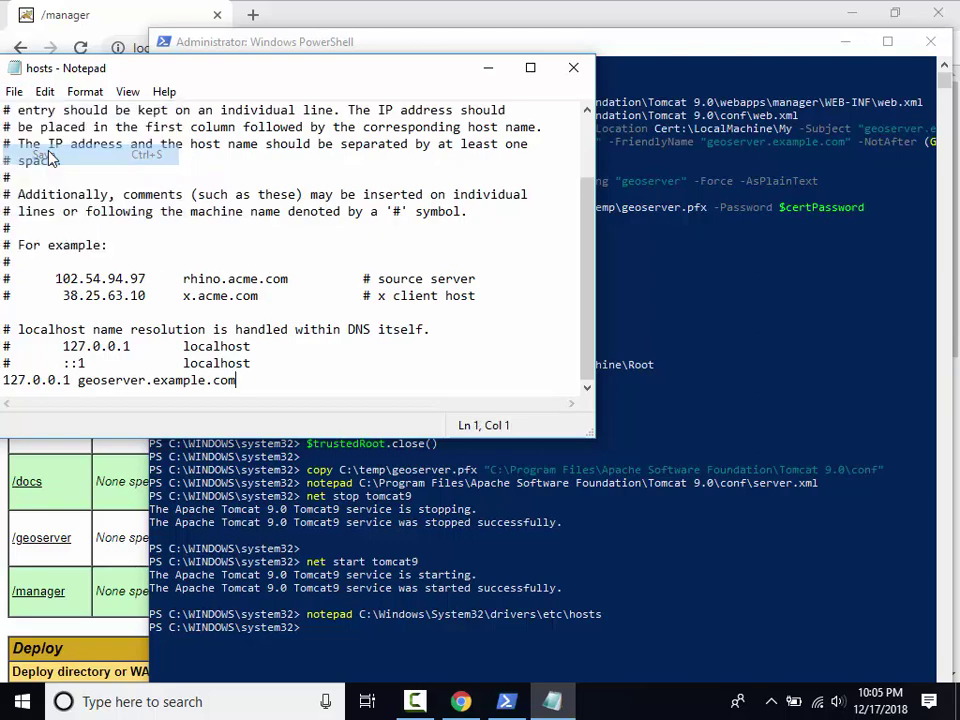
click(571, 68)
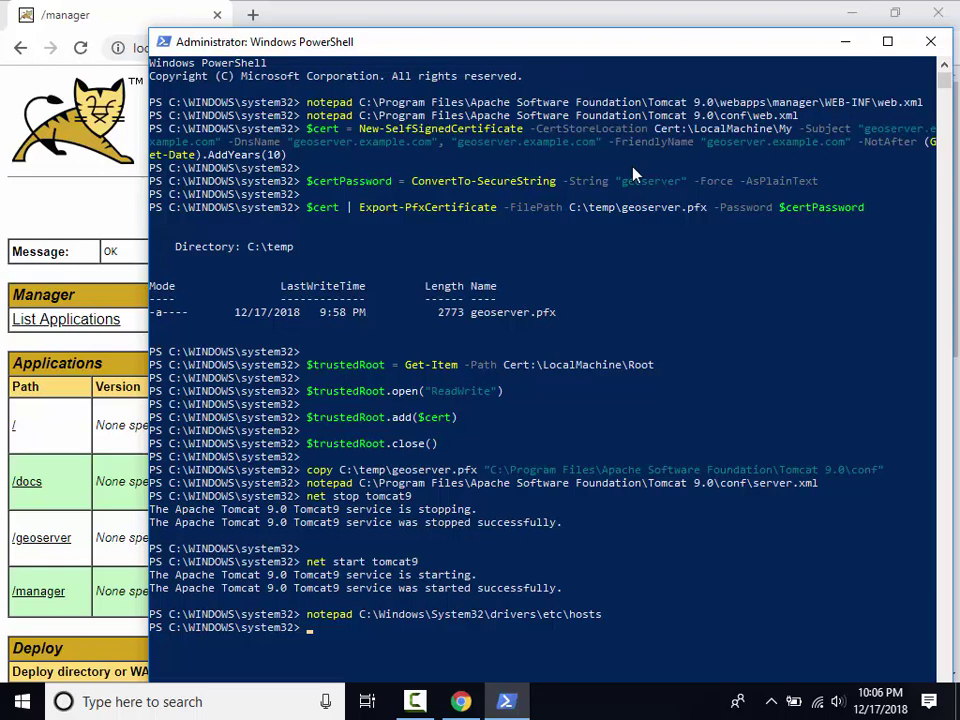
click(508, 22)
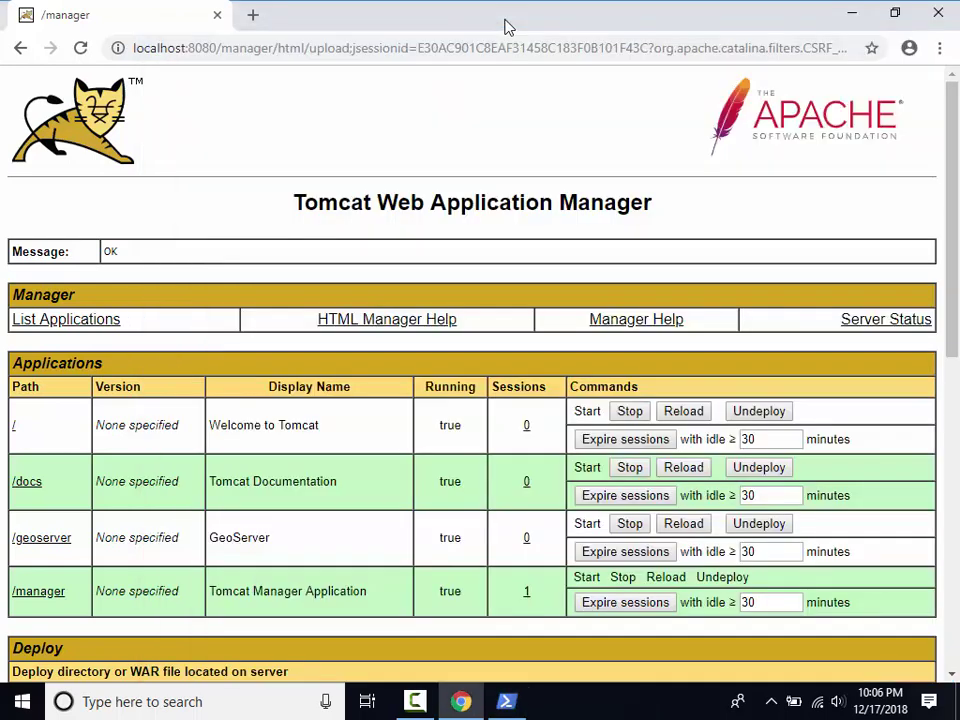
click(505, 45)
text(https://geoserver.example.com/geoserver)
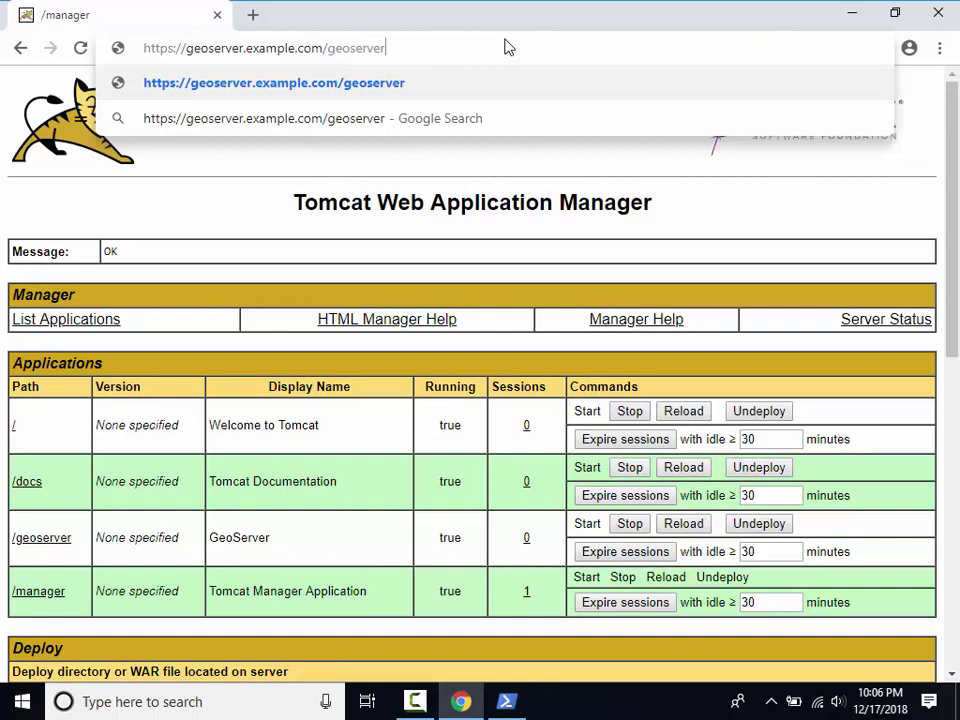
key(Return)
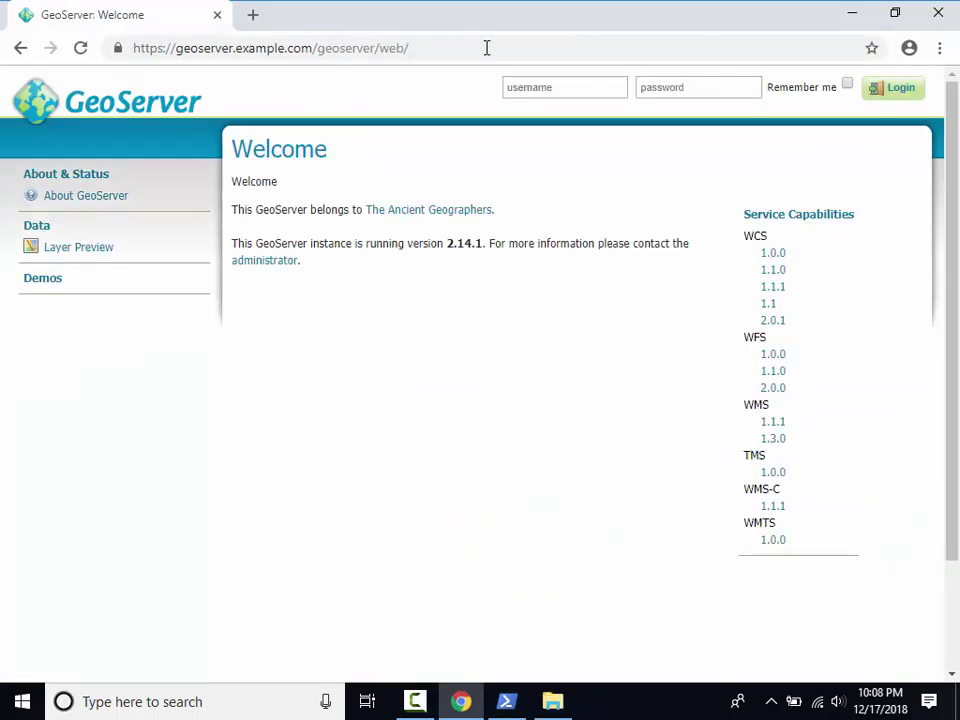
click(486, 47)
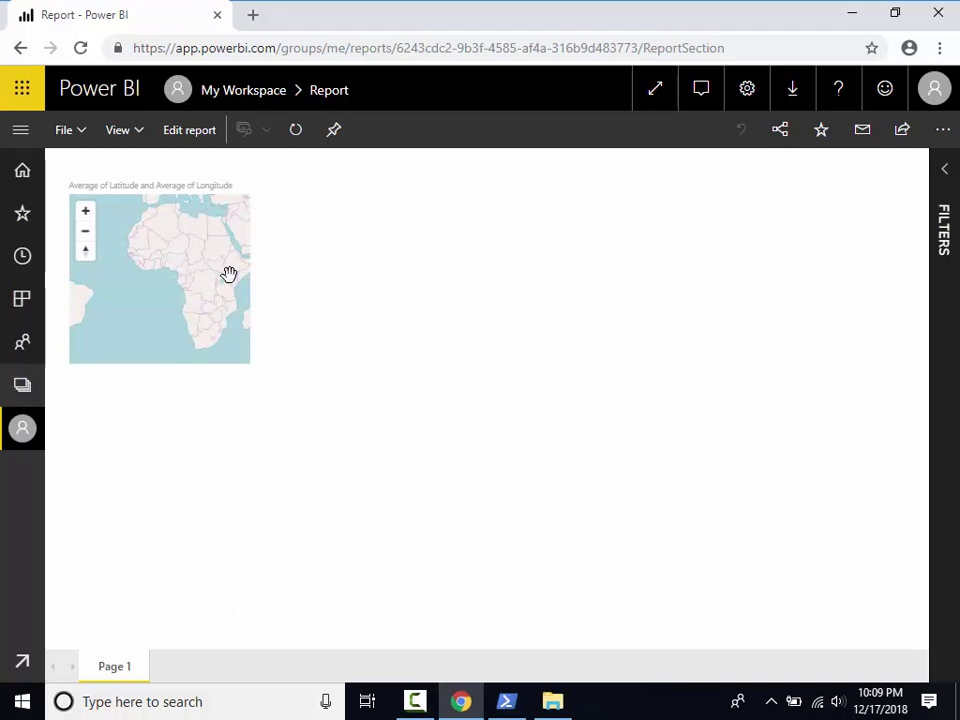
Edit the report, focus the Layered Map, and add a new layer from its Layers settings.
click(196, 140)
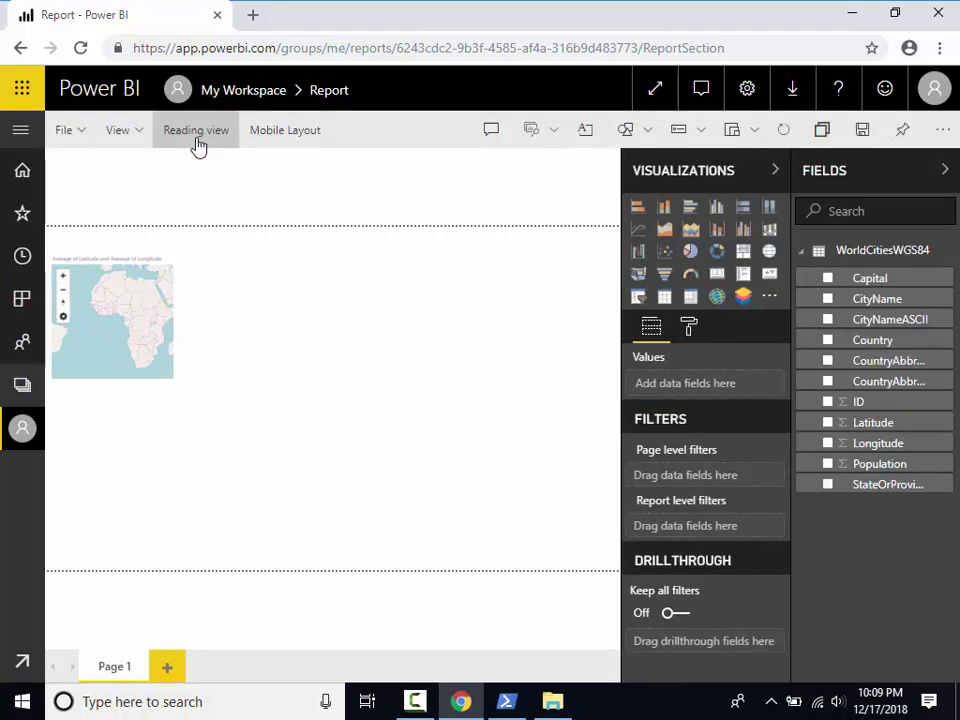
click(139, 249)
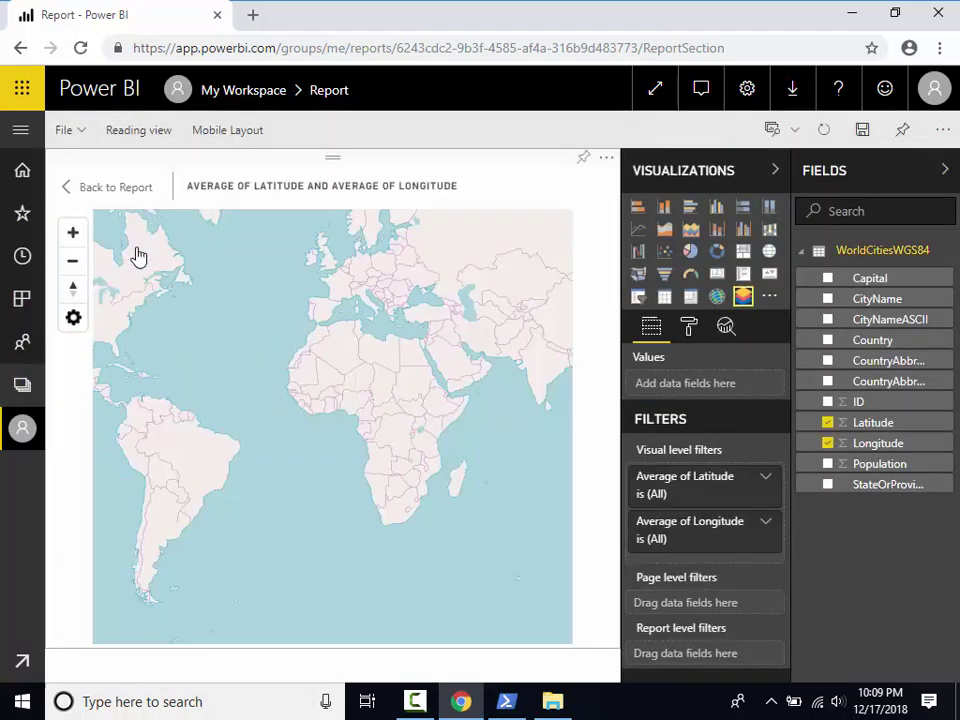
click(76, 320)
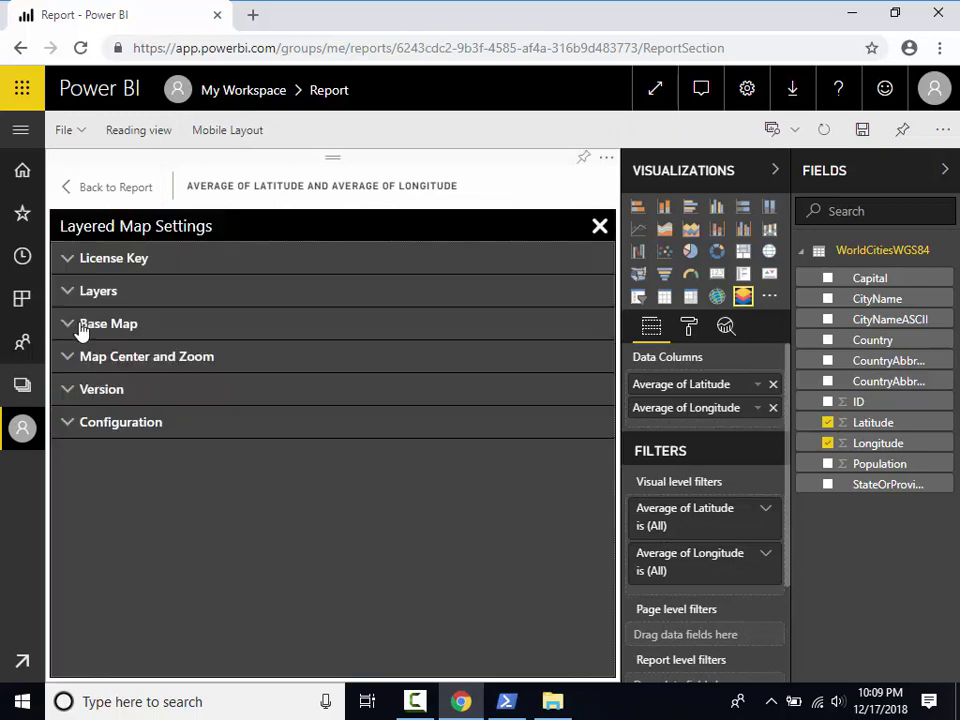
click(104, 295)
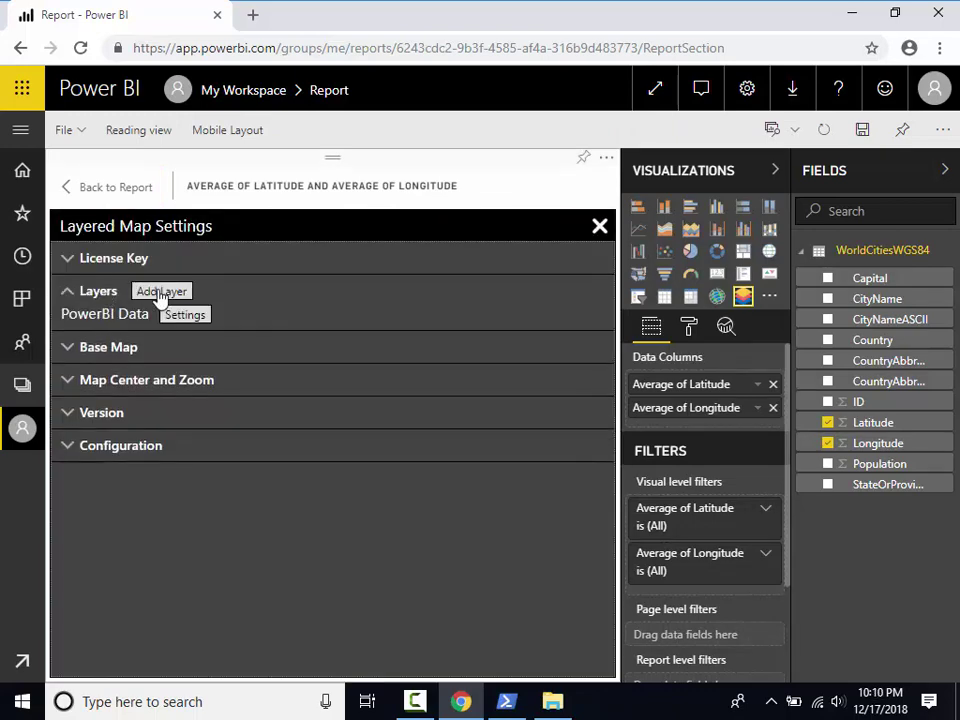
click(158, 292)
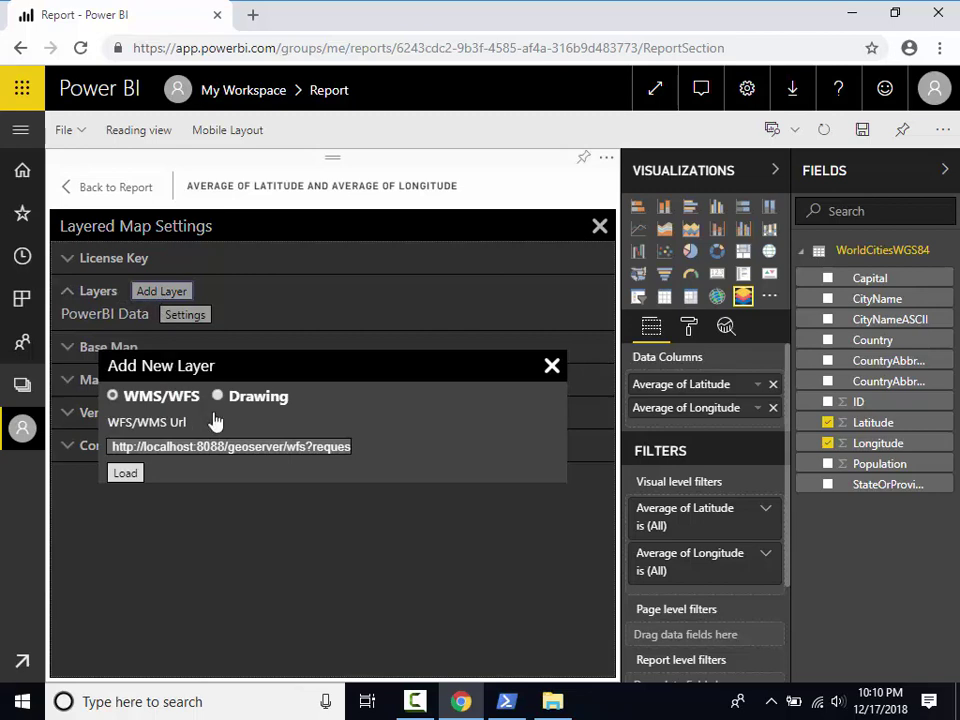
Replace localhost:8088 with geoserver.example.com in the HTTPS WFS address and load the layers.
click(228, 446)
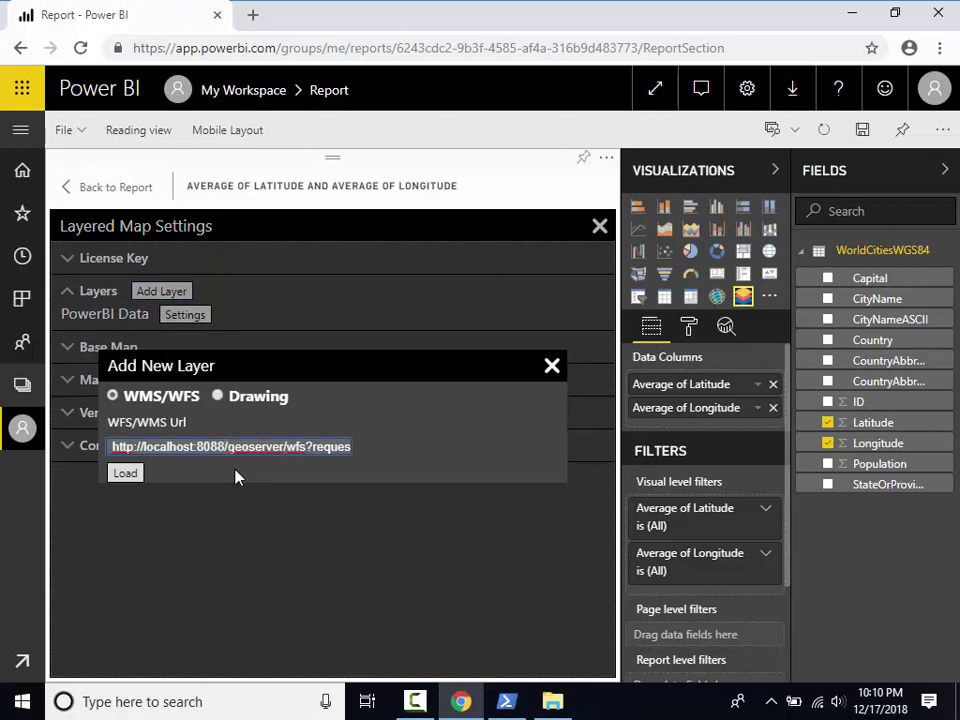
key(BackSpace)
key(BackSpace)
key(BackSpace)
key(BackSpace)
key(BackSpace)
key(BackSpace)
key(BackSpace)
key(BackSpace)
key(BackSpace)
key(BackSpace)
key(BackSpace)
key(BackSpace)
key(BackSpace)
key(BackSpace)
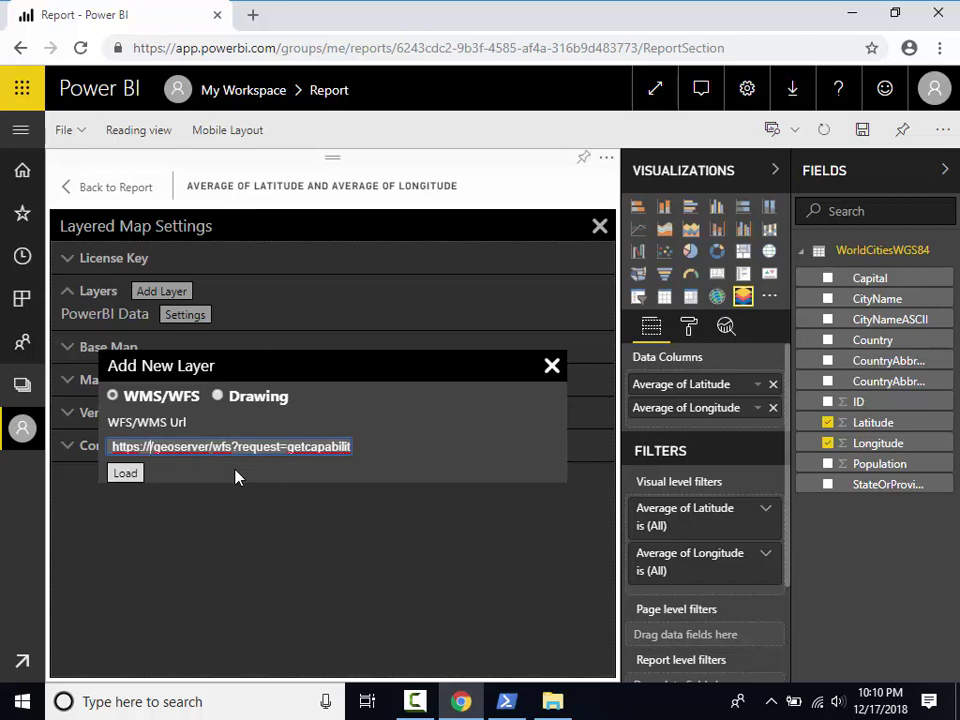
text(geoserver)
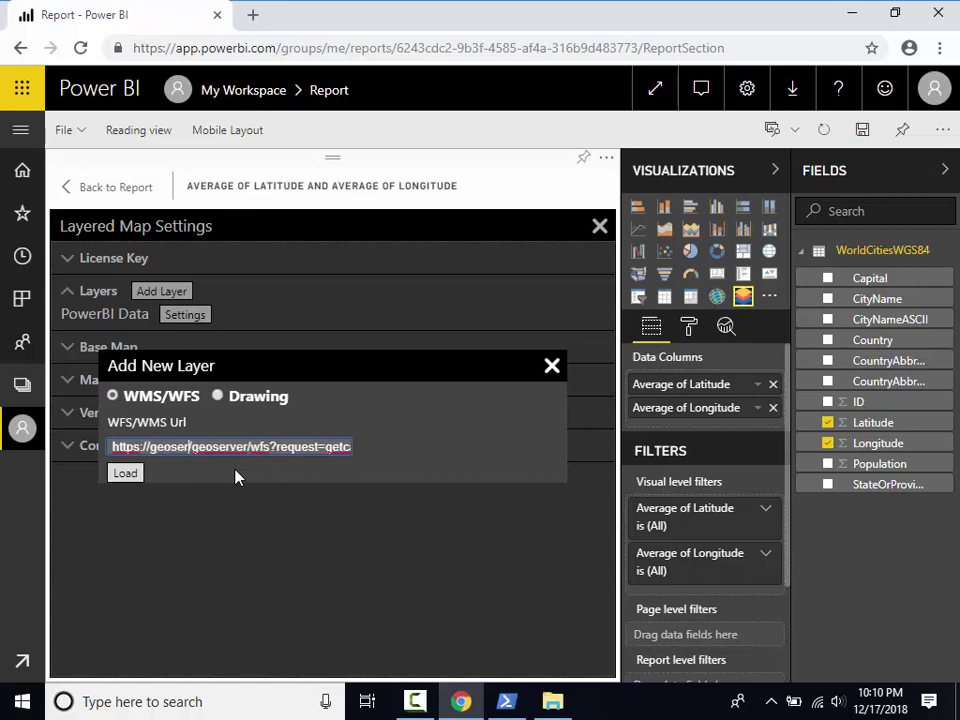
text(.example.com)
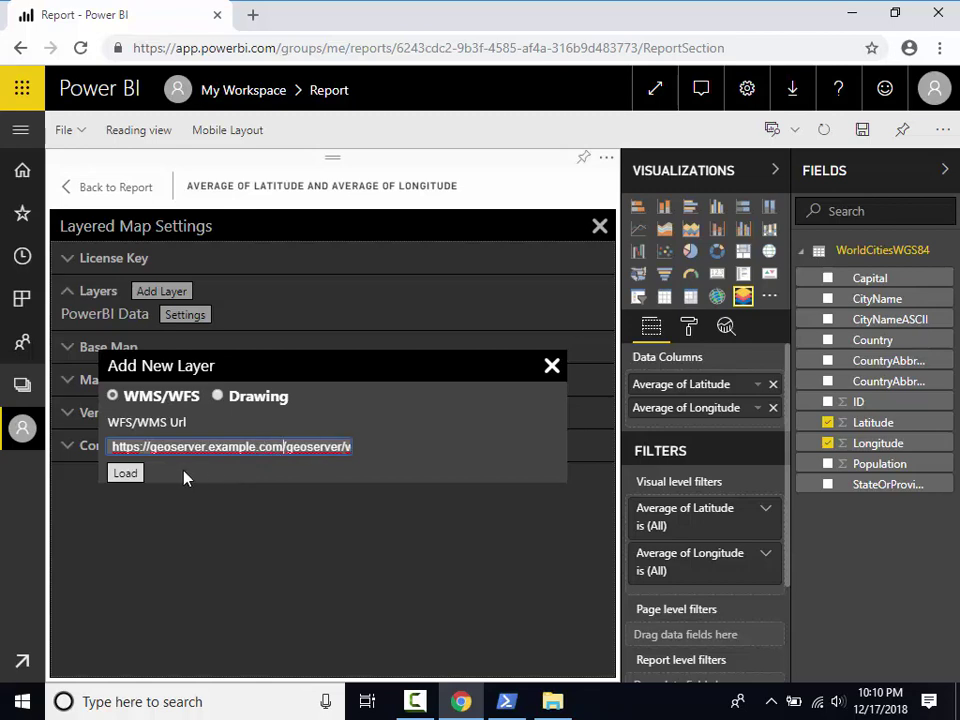
click(127, 474)
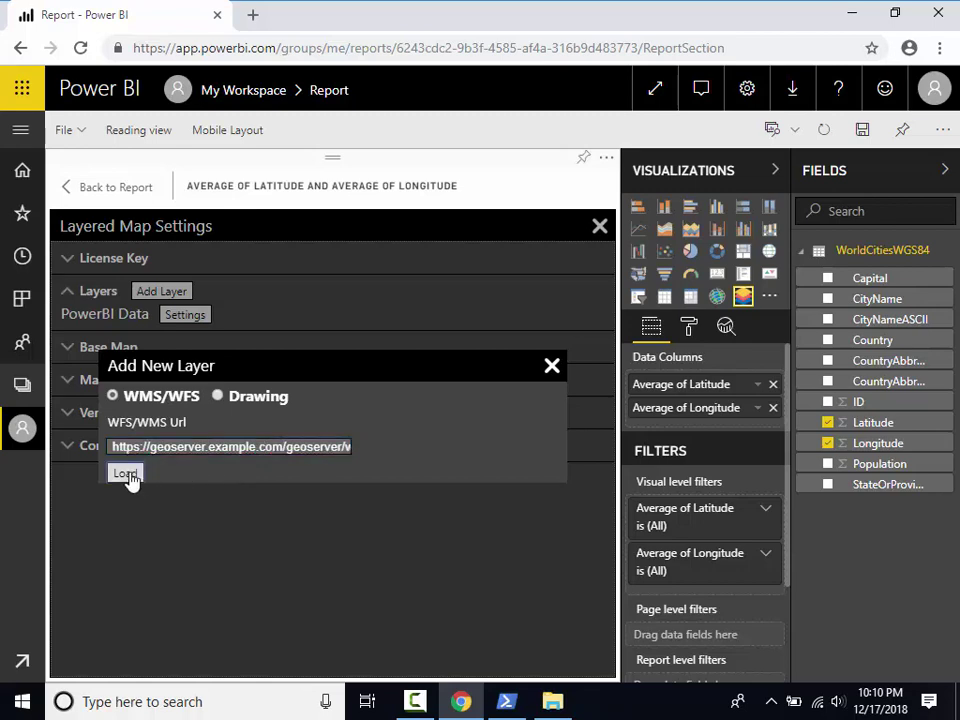
Show the layer dropdown listing WFS layers like topp:states, sf:roads and tiger:poi.
click(210, 526)
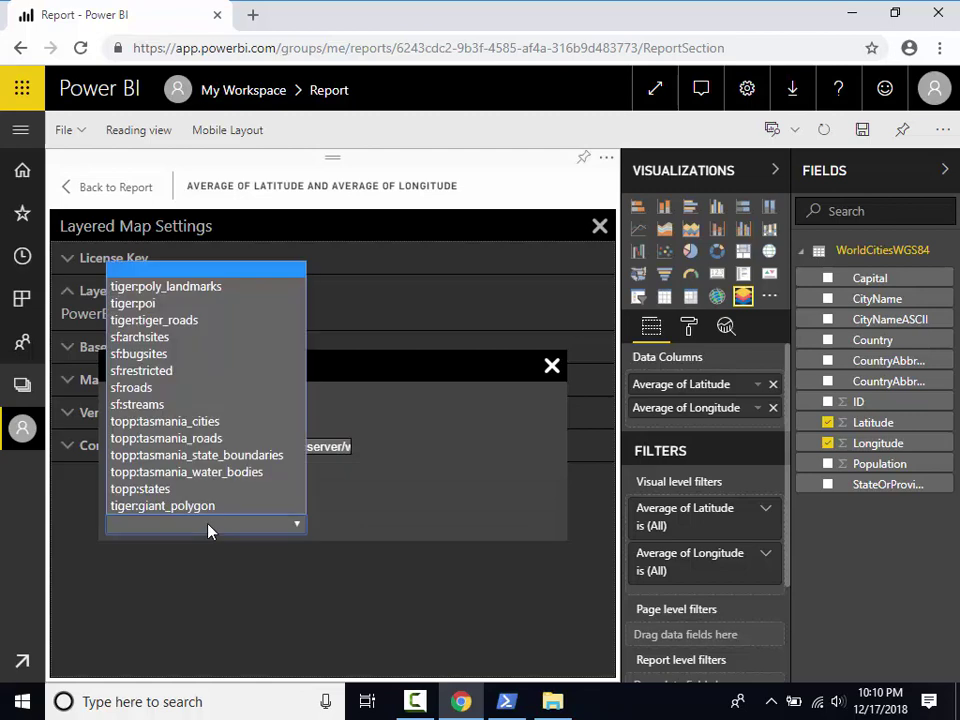